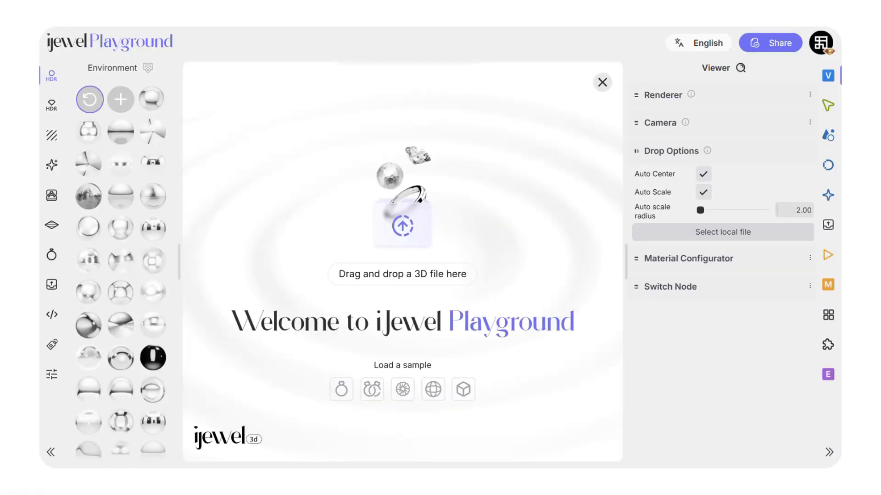
Step: Load the 3D ring model, applying the default materials and a separate environment map for gems and metals
drag(220, 259, 374, 230)
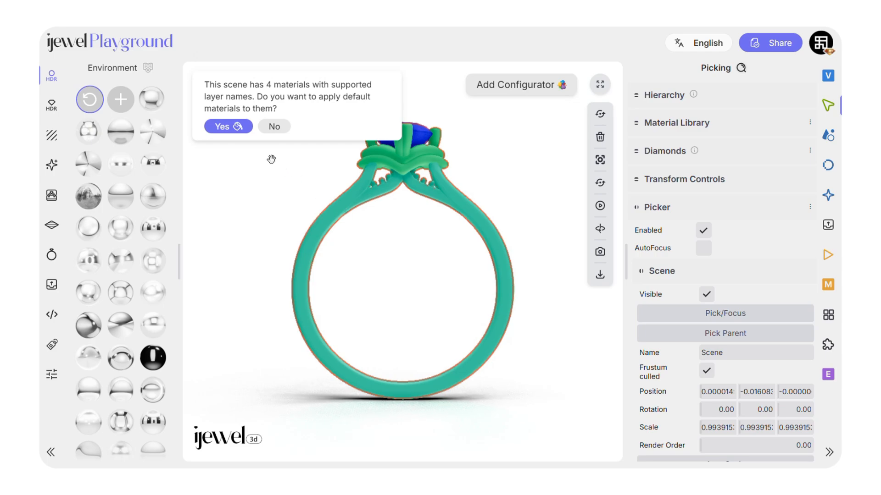
click(237, 127)
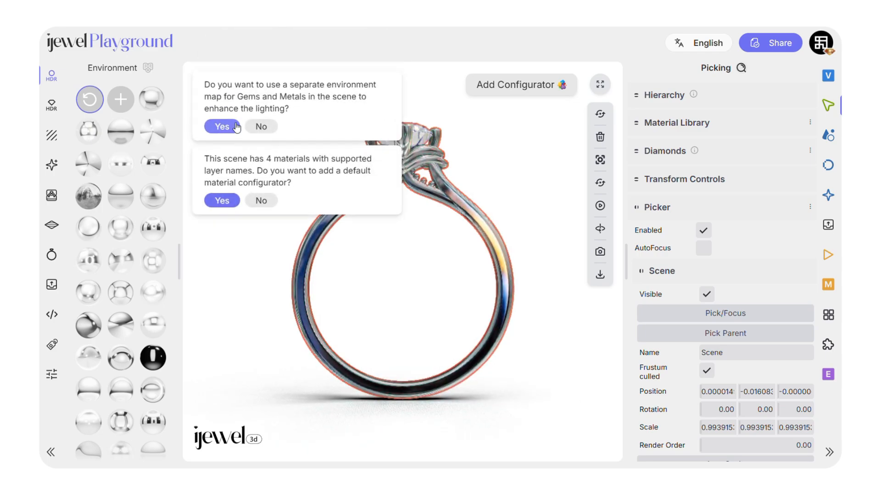
click(236, 127)
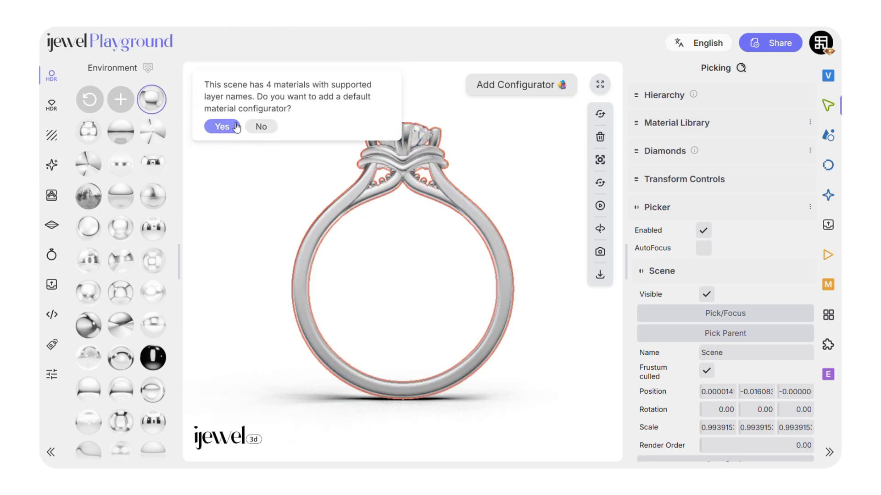
Step: Decline the default material configurator and deselect the ring
click(262, 128)
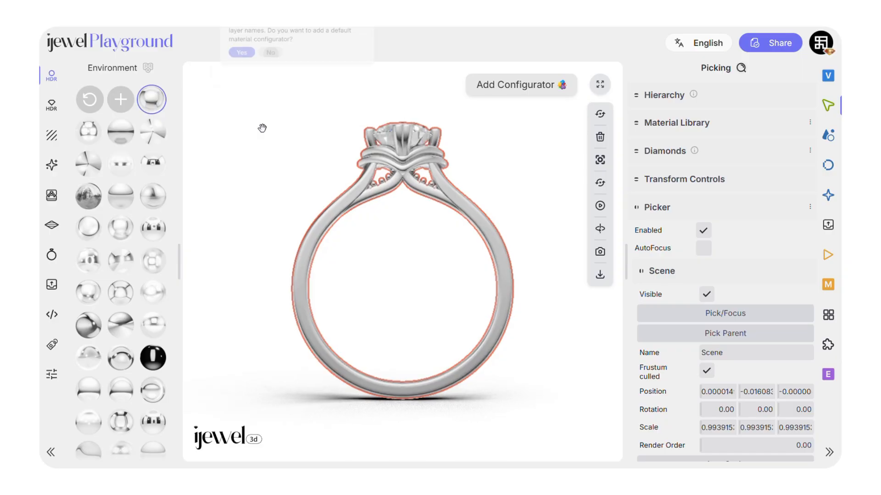
drag(262, 131, 277, 171)
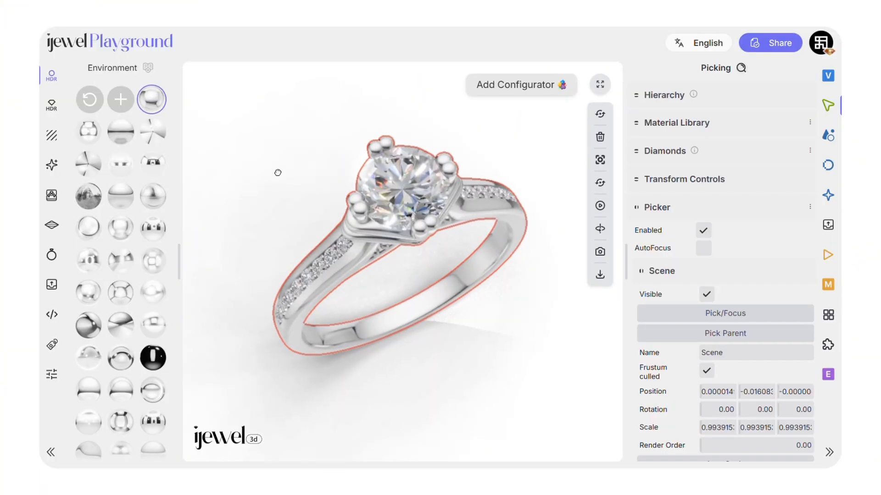
click(277, 171)
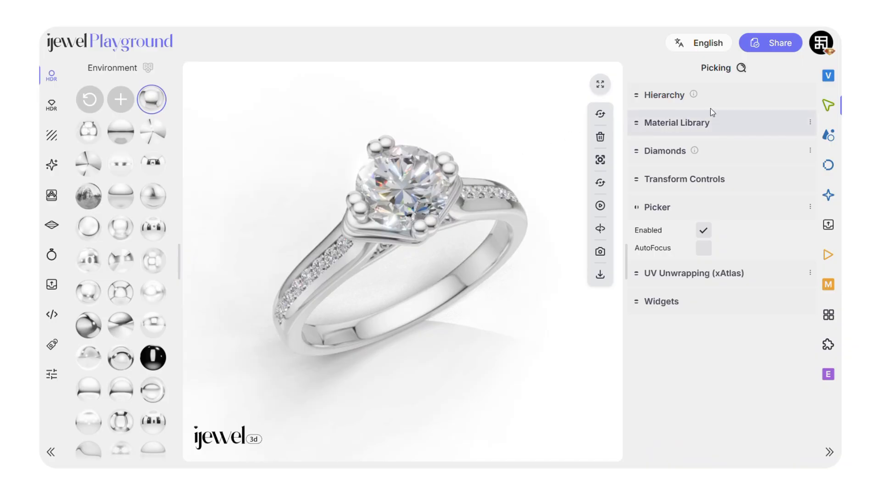
Step: Set the renderer scale to 2 to sharpen the ring's display
click(824, 78)
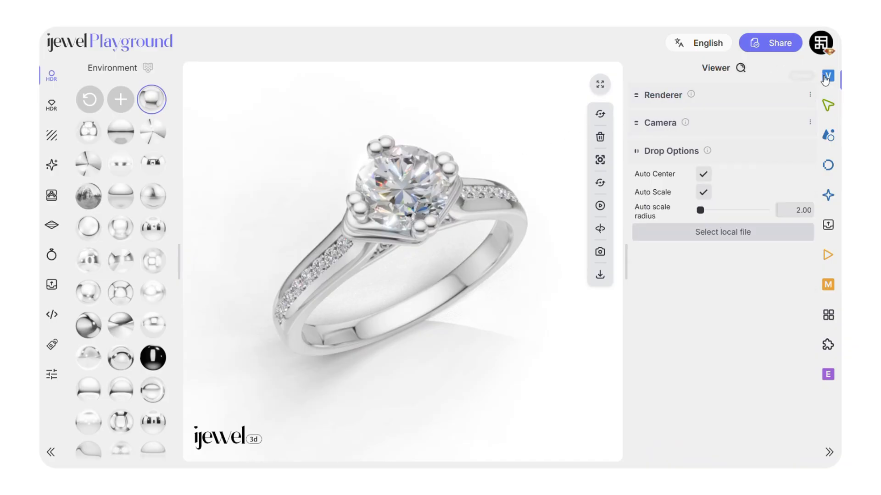
click(702, 93)
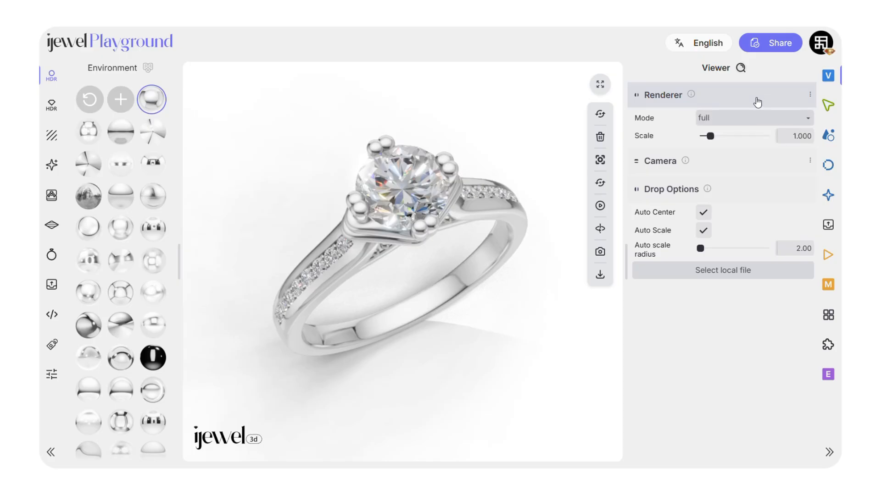
click(784, 137)
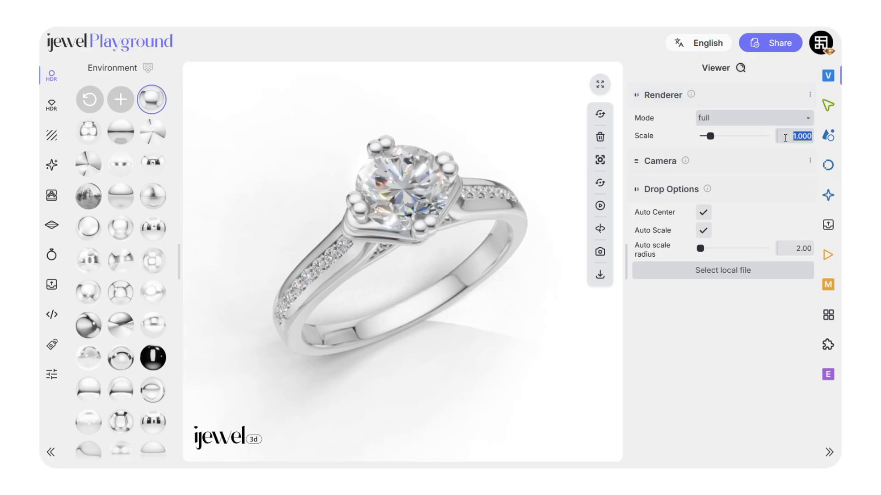
text(2)
key(Return)
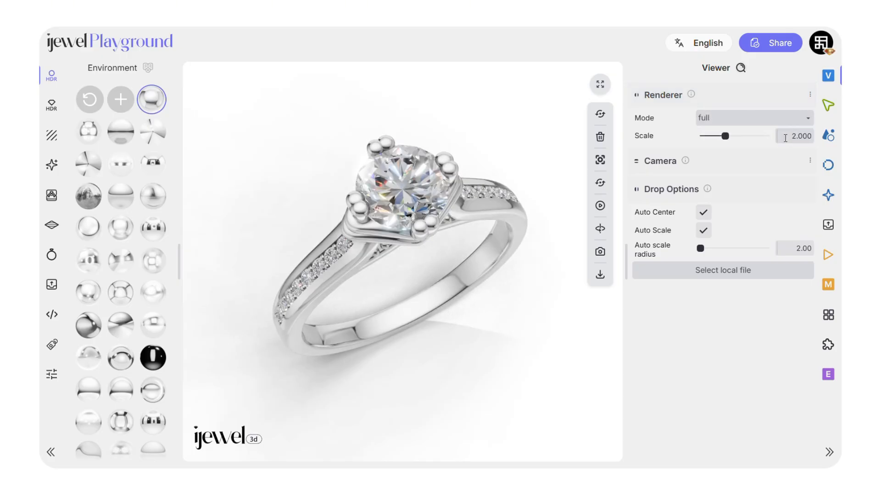
scroll(427, 177, up, 4)
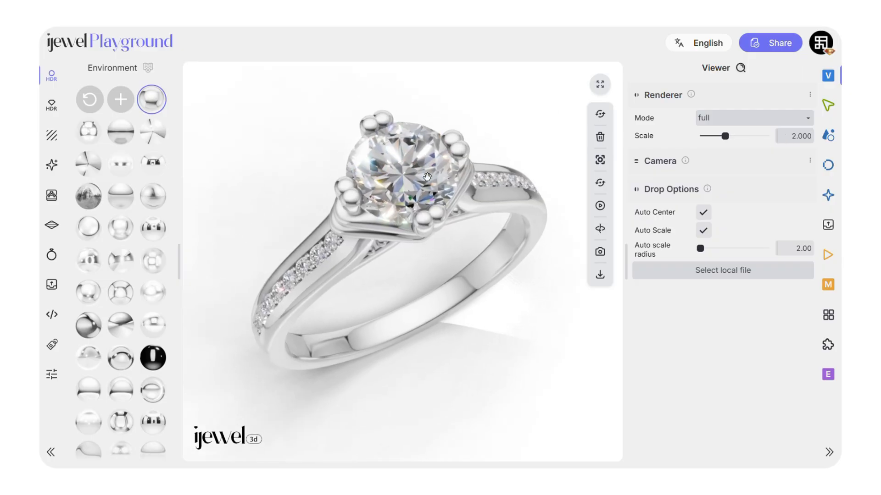
drag(427, 177, 428, 250)
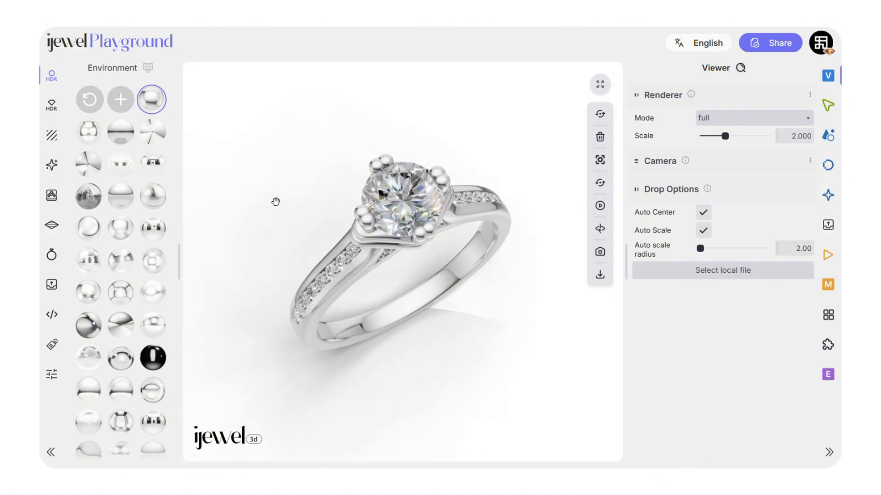
Step: Try several scene presets, apply the white one next to the turquoise preset, and decline loading its material configurator
click(54, 165)
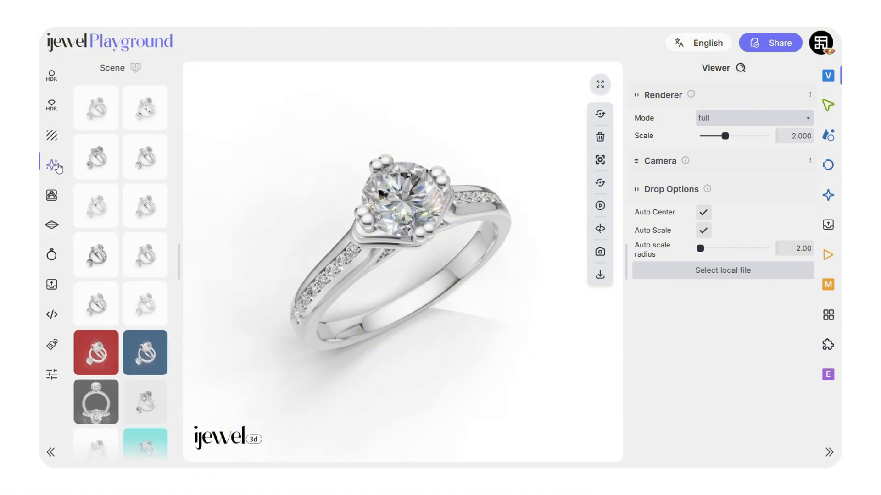
click(94, 110)
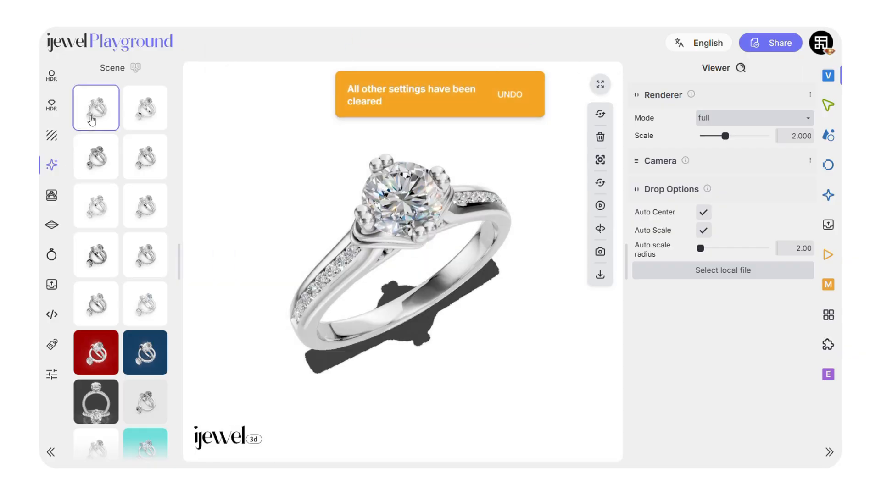
click(134, 120)
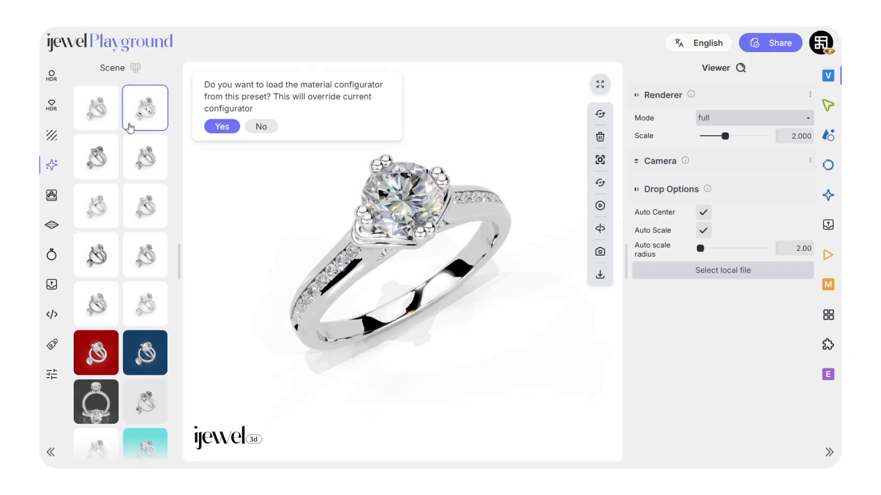
click(81, 251)
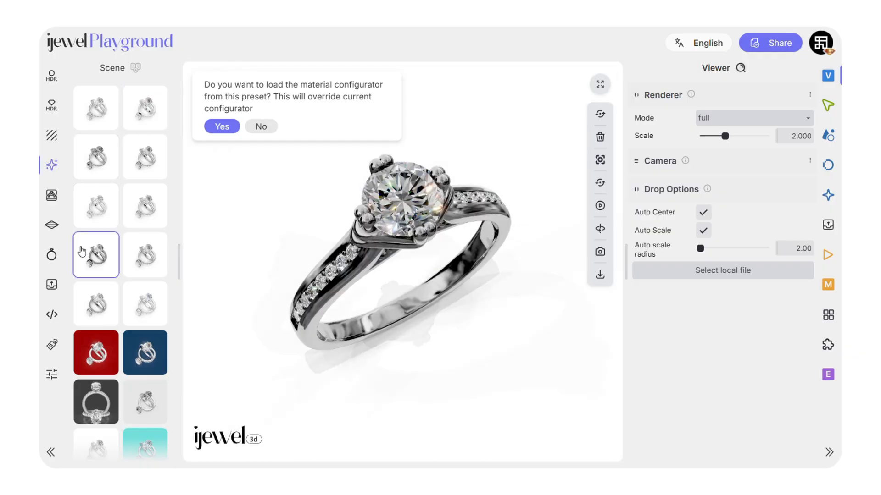
scroll(82, 251, down, 3)
click(82, 251)
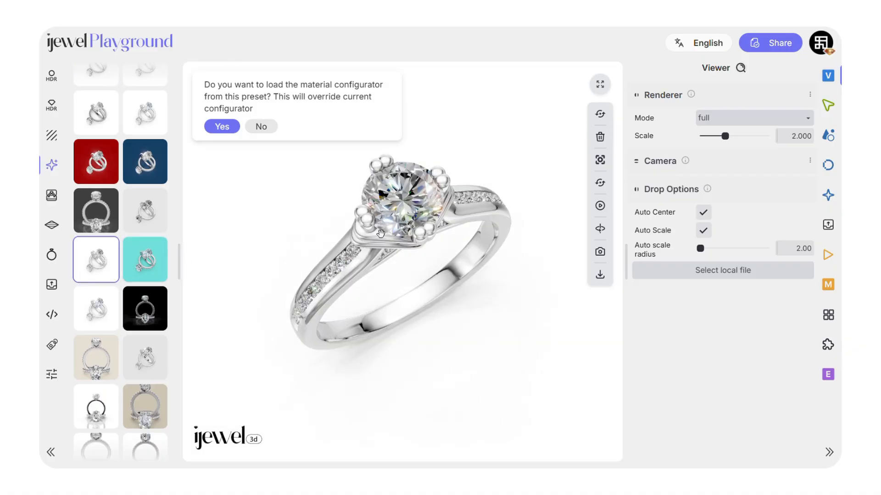
click(262, 128)
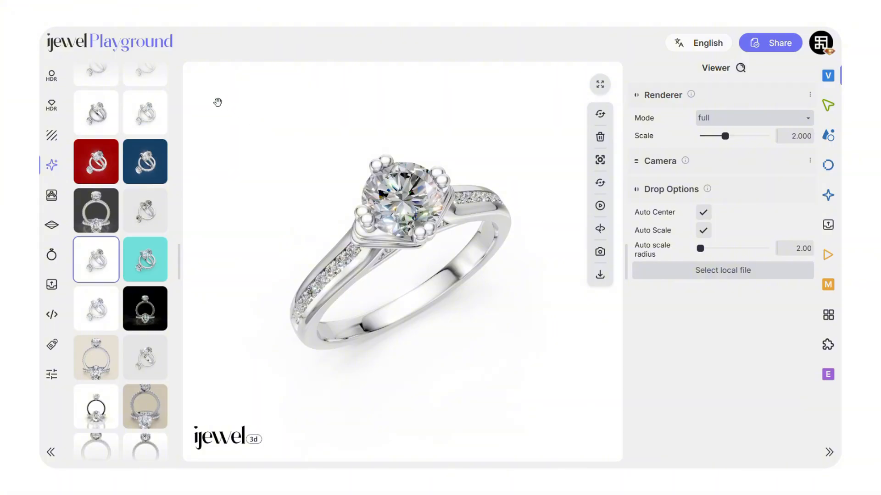
Step: Compare several environment maps on the ring's metal and apply the light banded sphere next to the dark glossy one
click(51, 75)
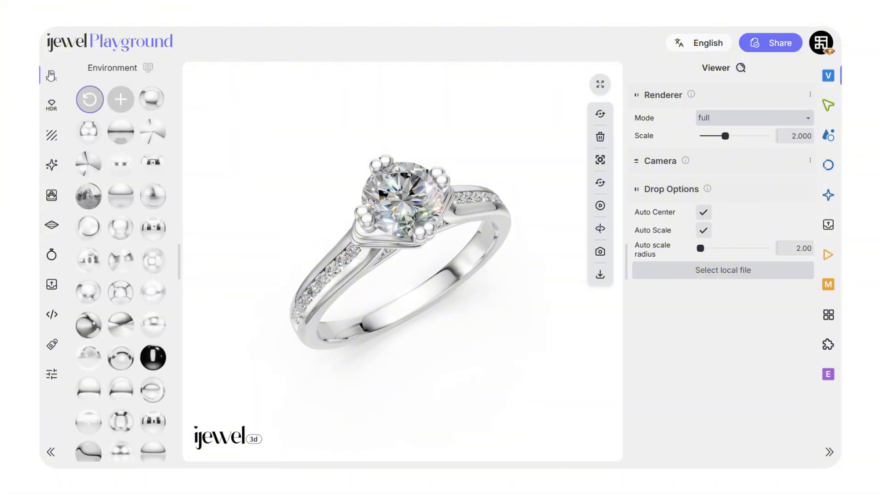
click(156, 106)
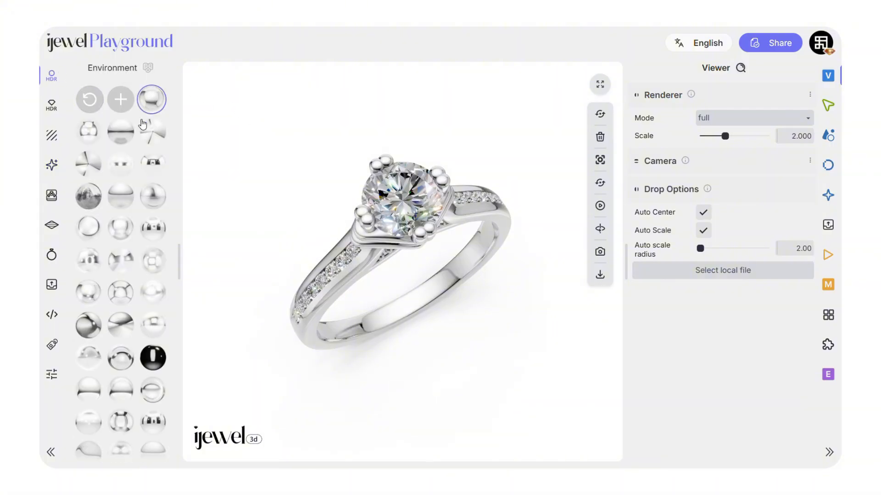
click(119, 135)
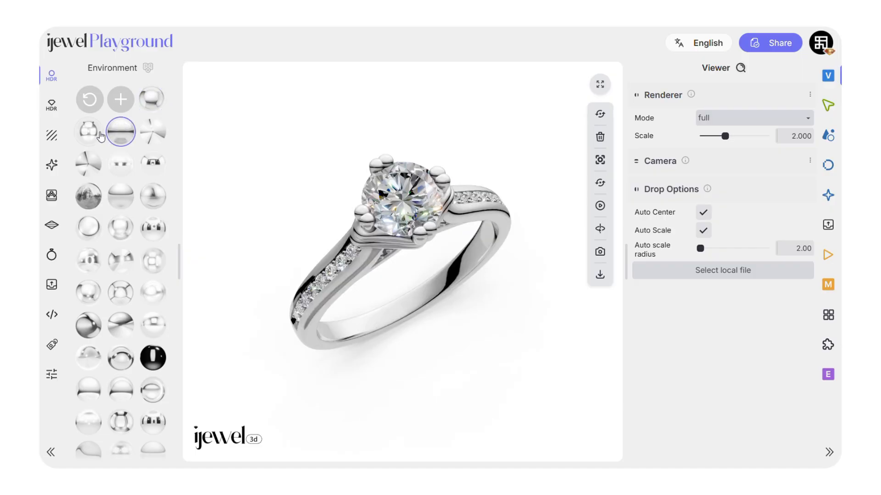
click(101, 136)
click(155, 165)
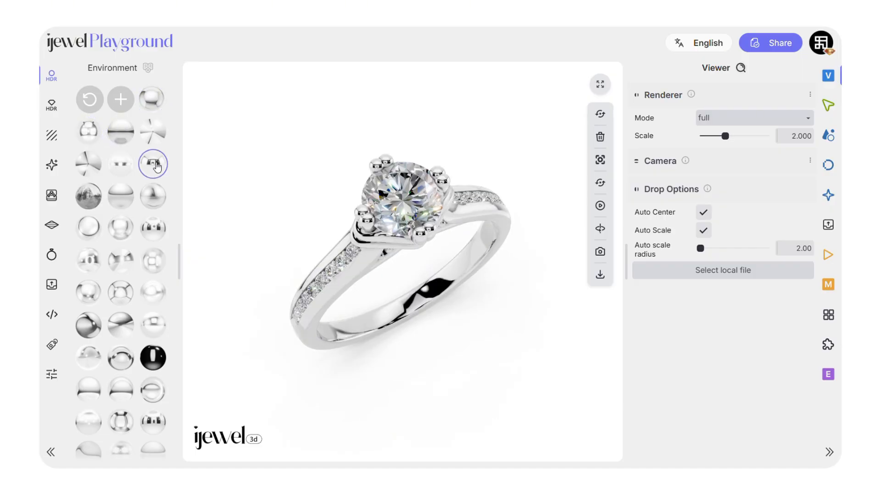
scroll(156, 166, down, 3)
click(121, 151)
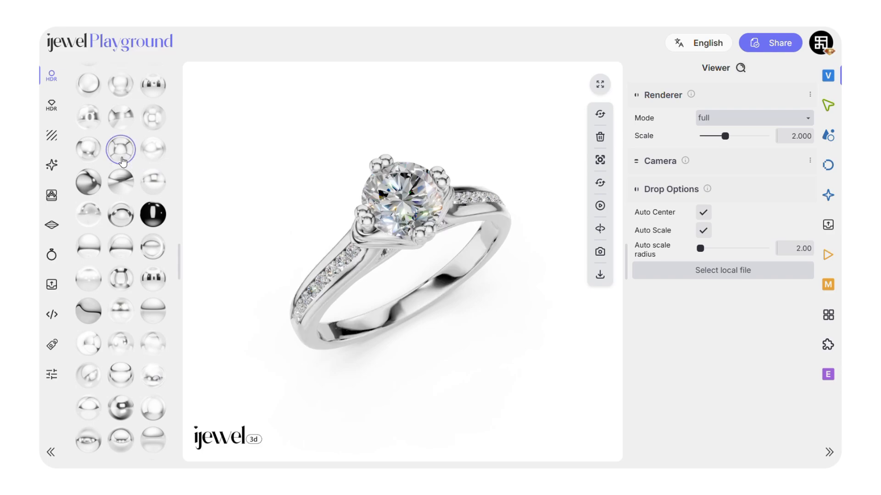
click(89, 181)
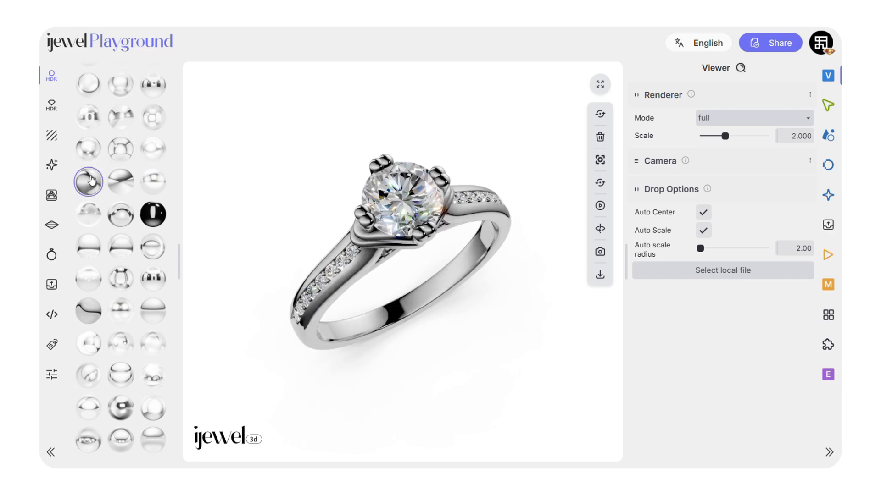
scroll(92, 180, down, 4)
click(89, 278)
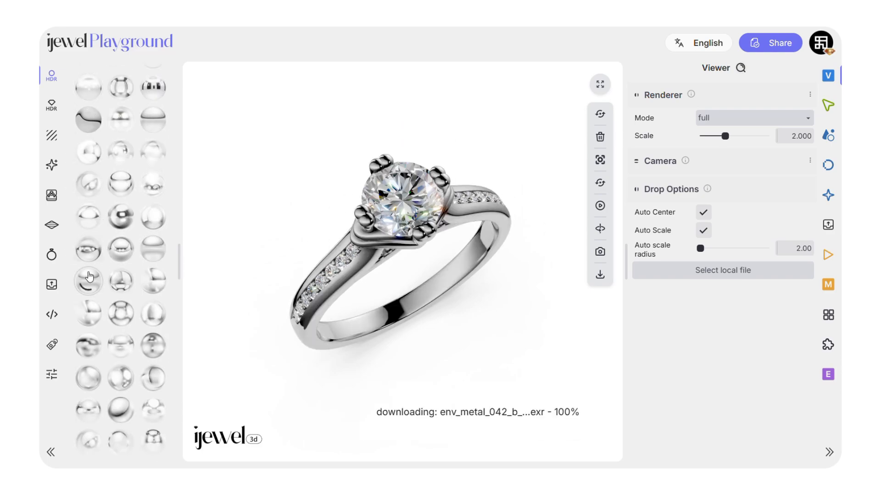
click(88, 215)
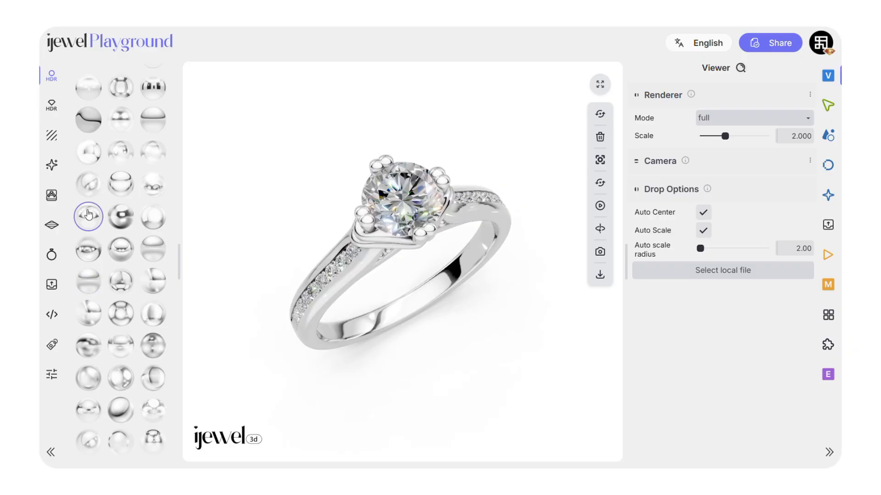
drag(379, 259, 420, 309)
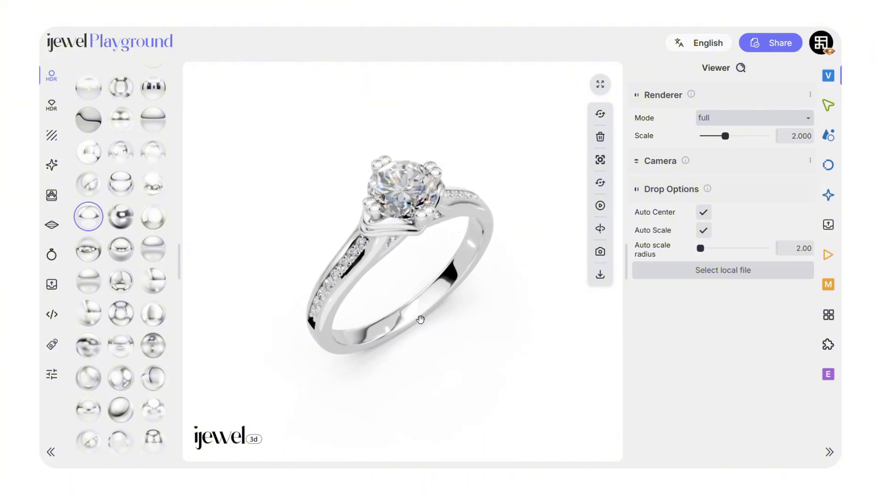
Step: Compare several gem environments on the diamonds and apply the one directly below the dark violet diamond thumbnail
click(51, 106)
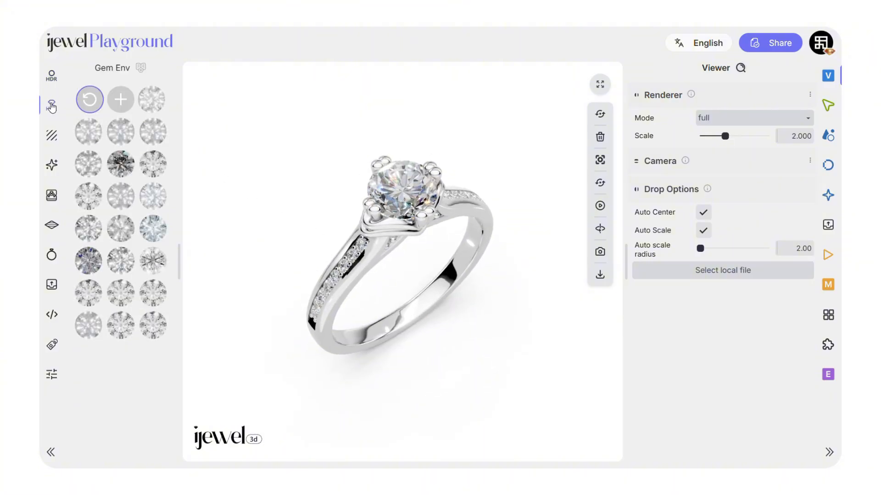
click(85, 137)
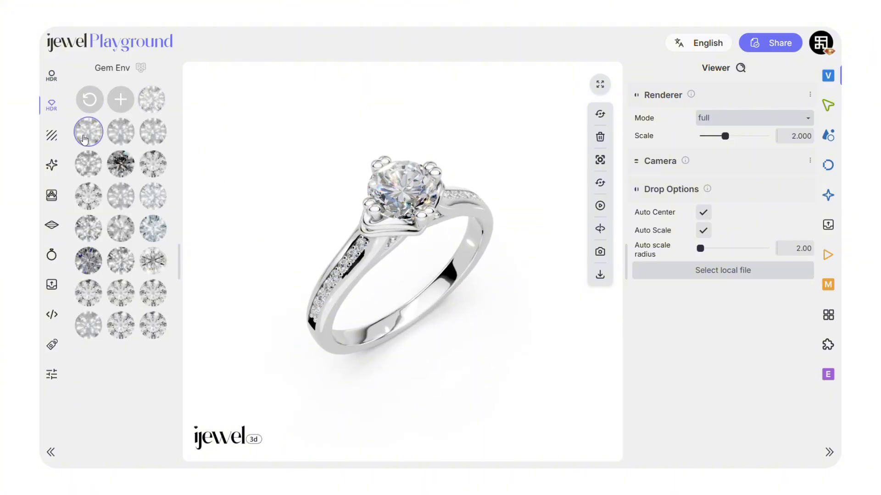
click(116, 164)
scroll(315, 163, up, 3)
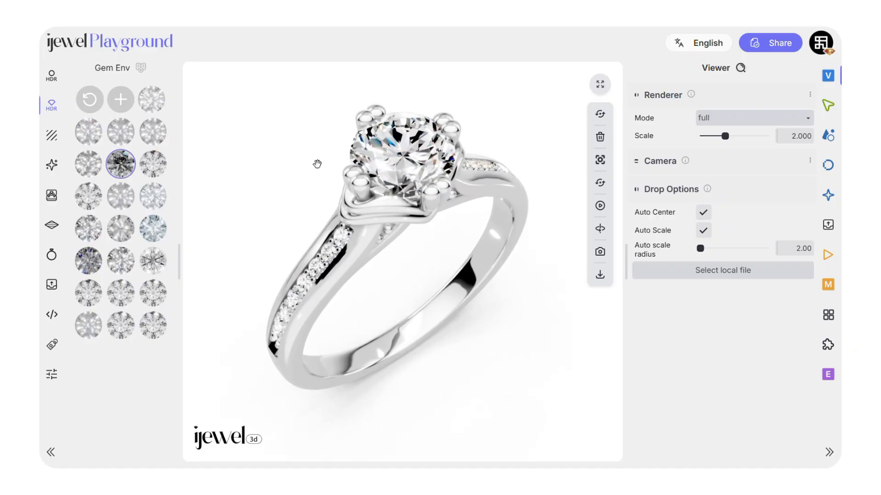
click(80, 199)
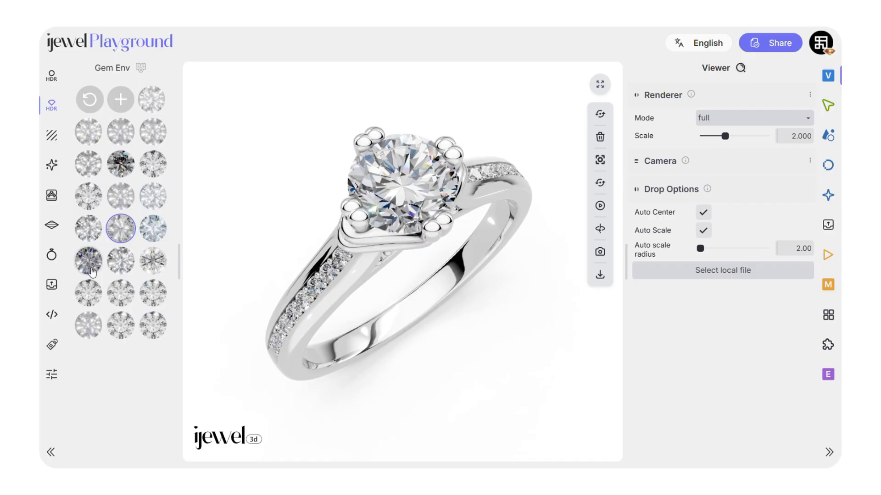
click(87, 292)
drag(194, 253, 224, 222)
Step: Try a black background behind the ring, and set the background to plain white
click(54, 134)
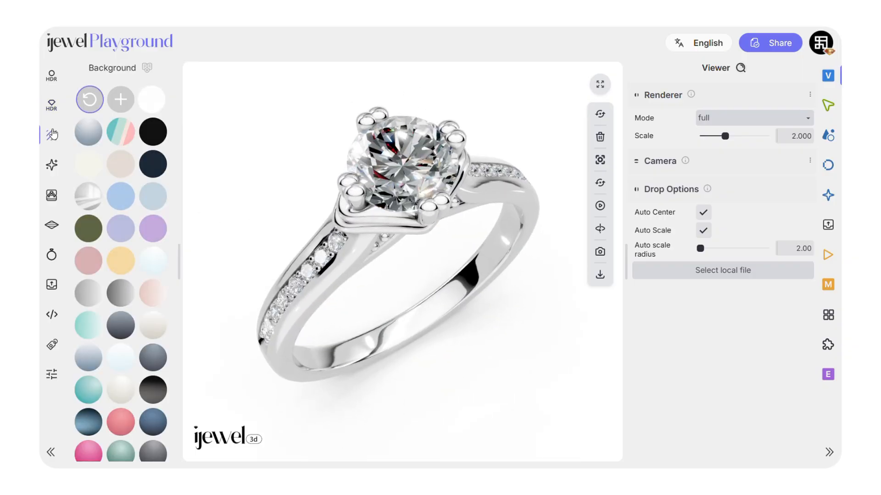
click(154, 146)
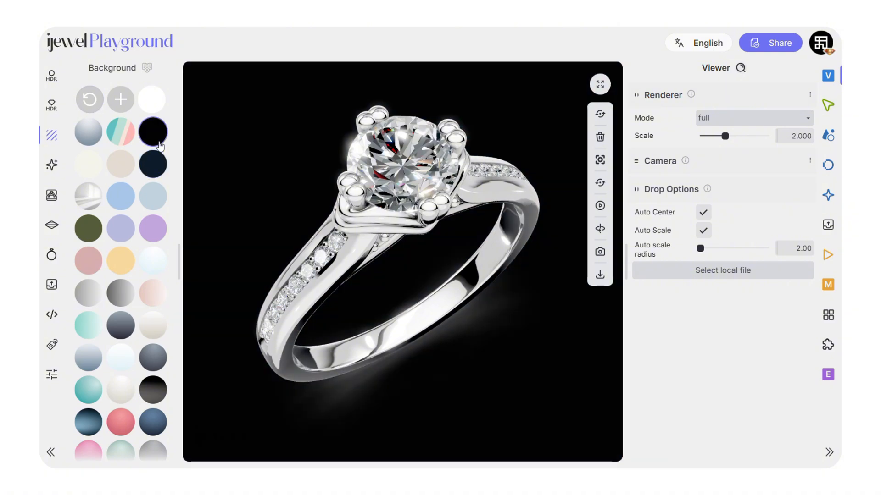
click(153, 110)
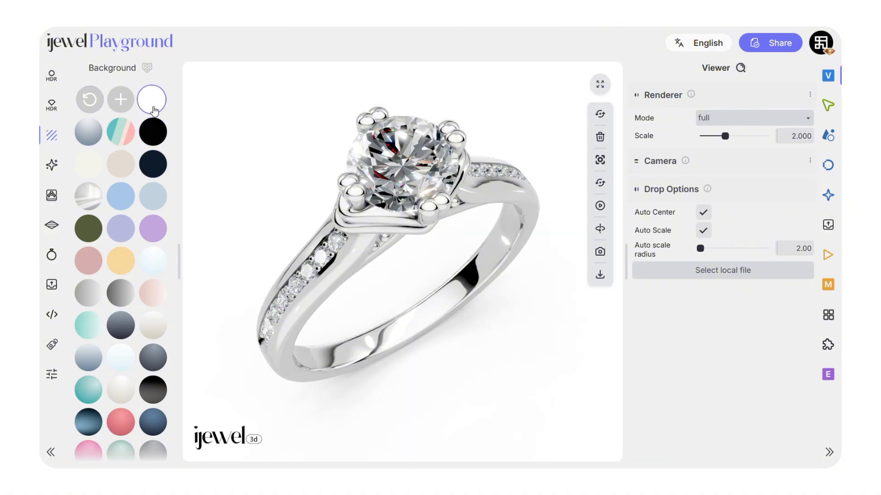
scroll(250, 163, down, 3)
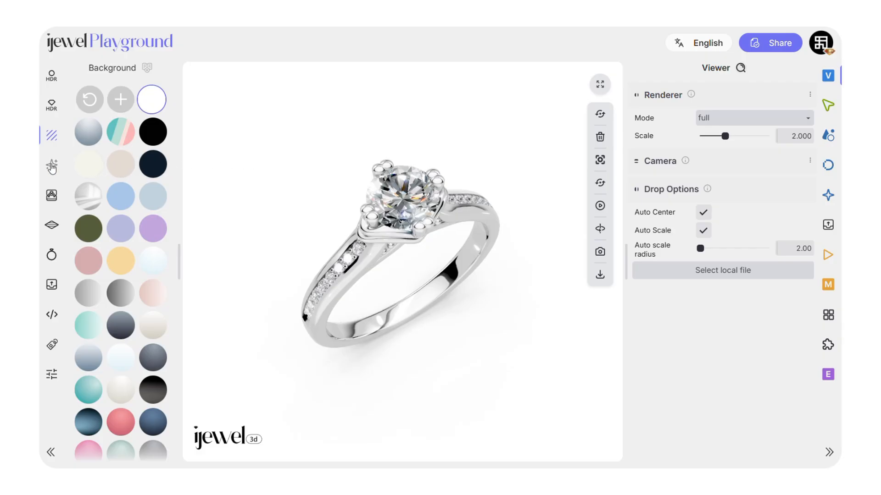
click(52, 227)
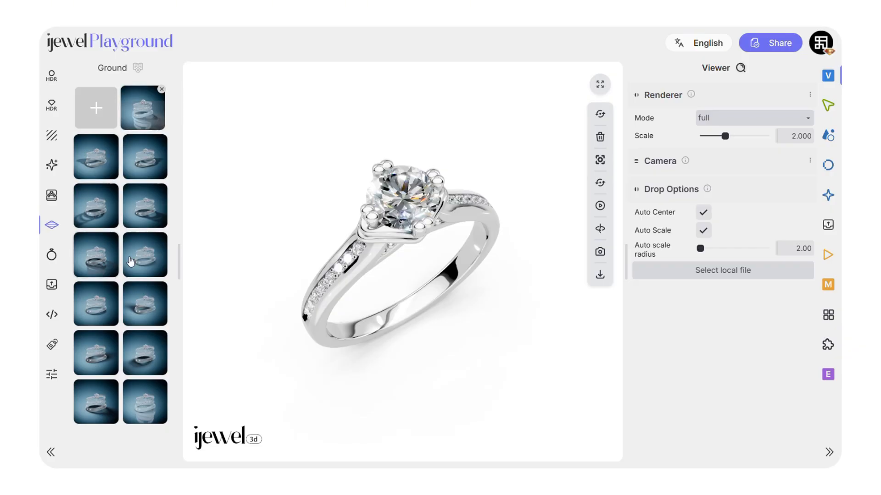
scroll(444, 325, up, 5)
mouse_move(445, 324)
mouse_down()
mouse_move(438, 285)
mouse_move(443, 316)
mouse_up()
scroll(442, 315, down, 5)
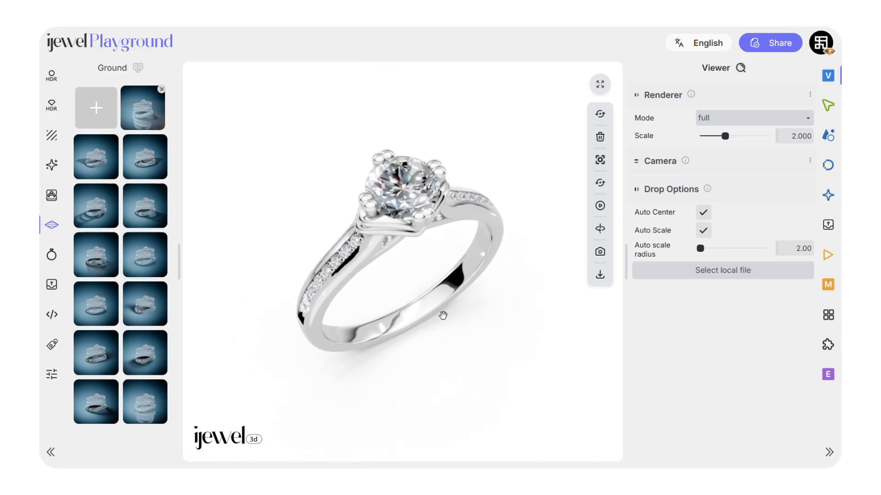
Step: Enable the SSBevel plugin and set its intensity to about 4.51 to soften the ring's metal edges
click(51, 374)
click(85, 263)
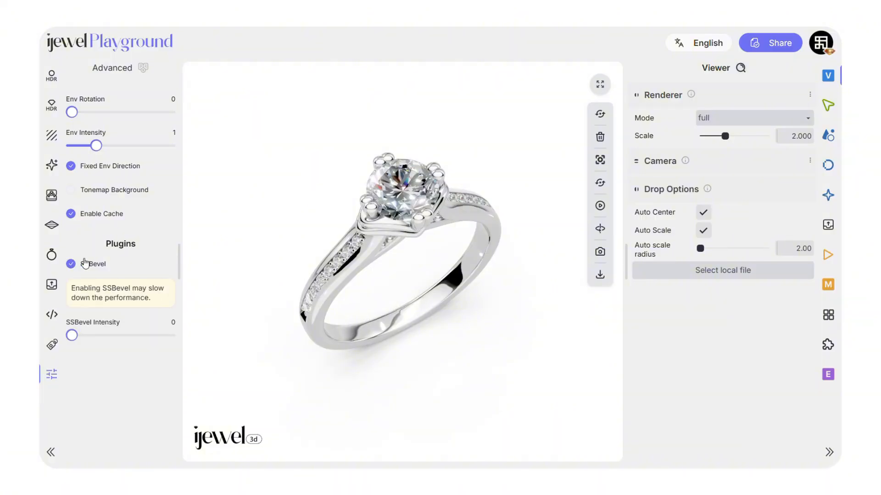
scroll(373, 145, up, 10)
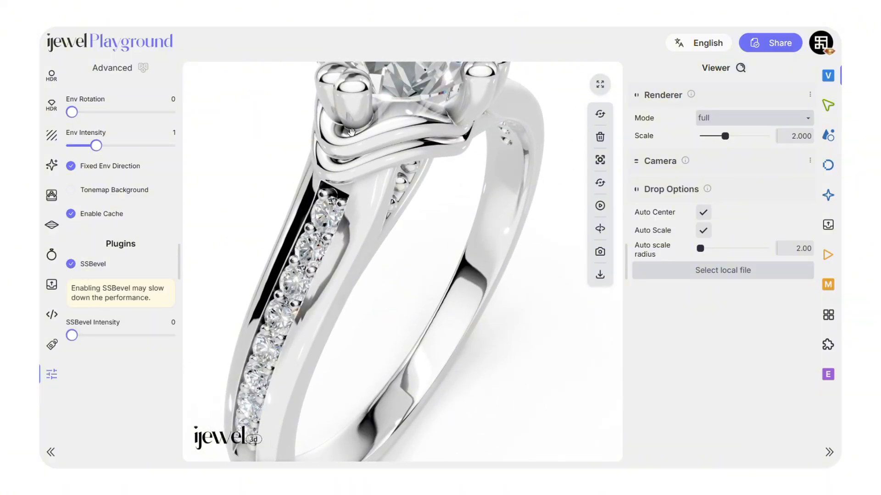
drag(73, 336, 136, 338)
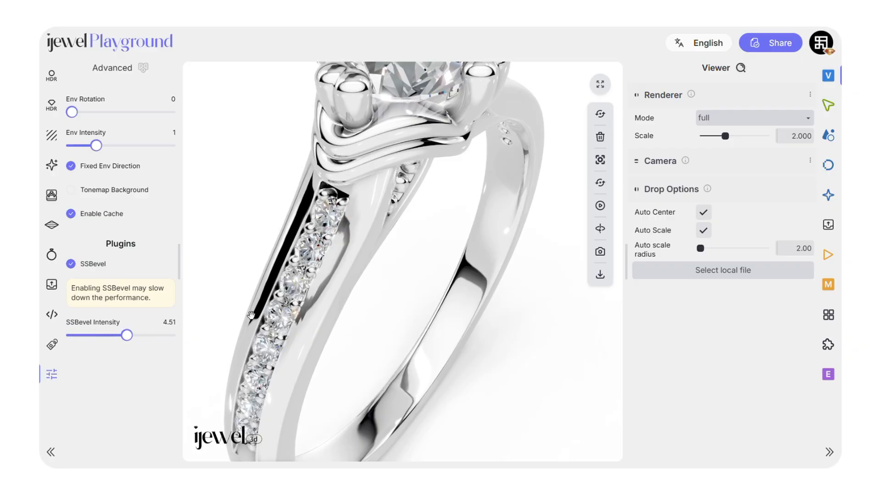
mouse_move(285, 309)
mouse_down()
mouse_move(273, 307)
mouse_move(287, 309)
mouse_up()
scroll(286, 308, down, 6)
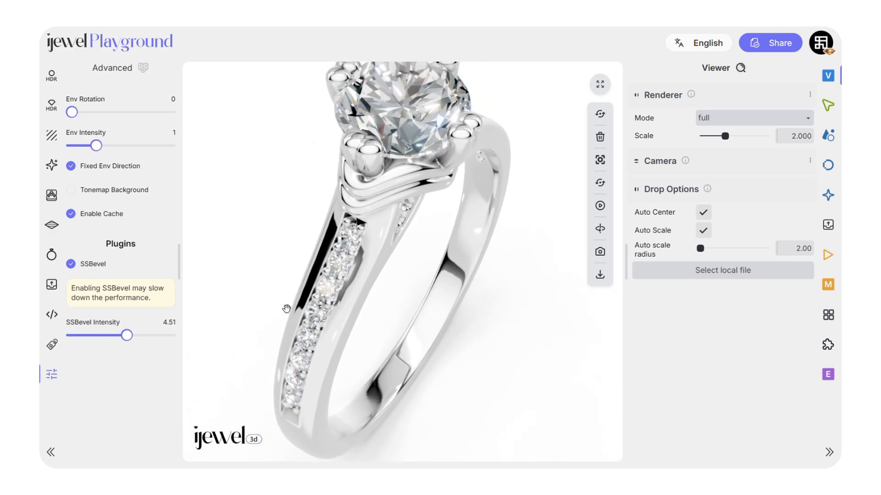
mouse_move(359, 311)
mouse_down()
mouse_move(342, 318)
mouse_move(350, 314)
mouse_up()
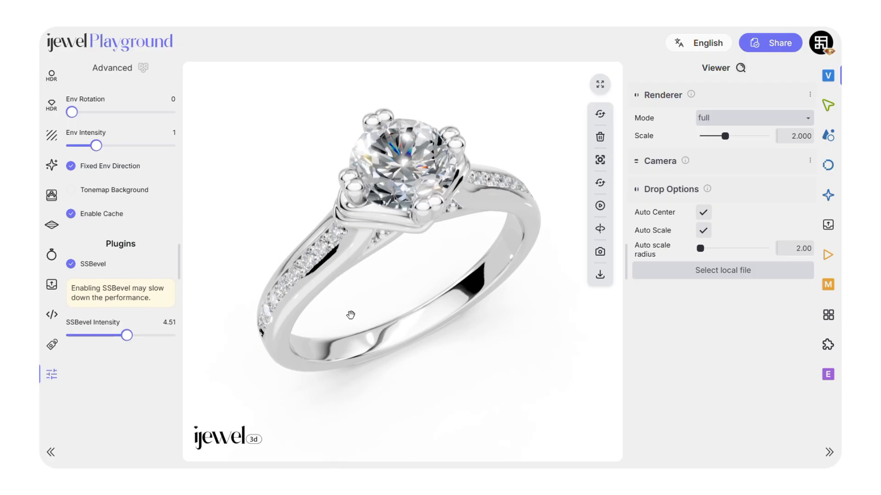
Step: Disable Screen Space Reflections in the post-processing settings
click(829, 198)
click(731, 100)
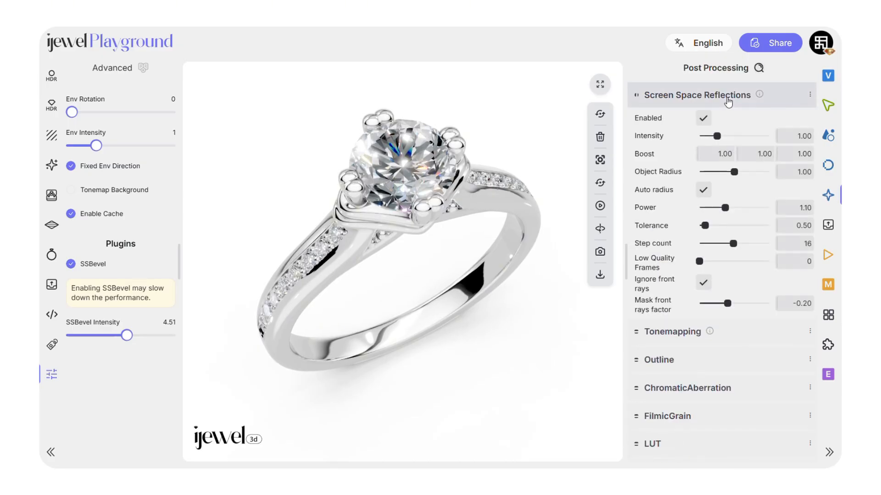
click(704, 119)
click(699, 94)
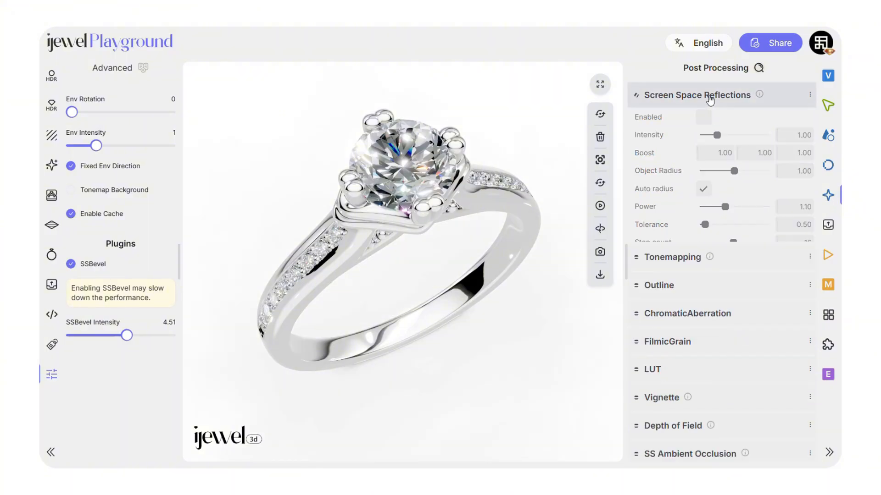
Step: Reduce the Bloom intensity to 0.09 in the post-processing effects and inspect the ring from another angle
click(662, 128)
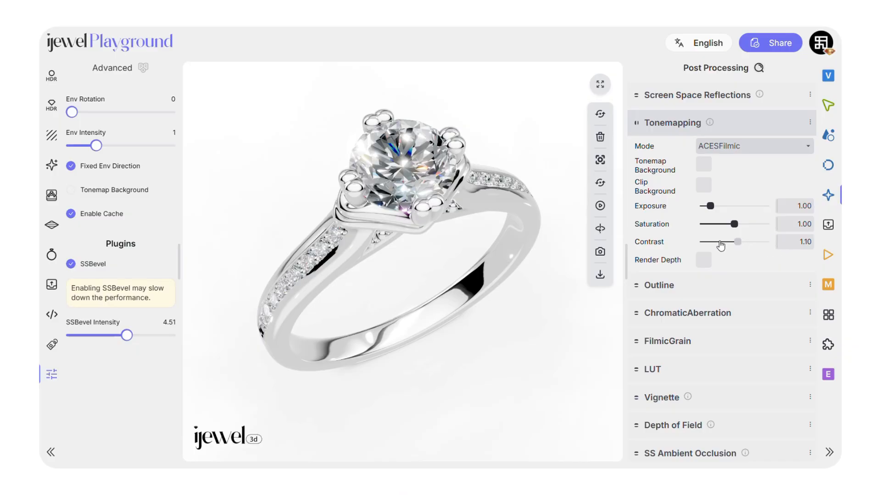
scroll(652, 221, down, 3)
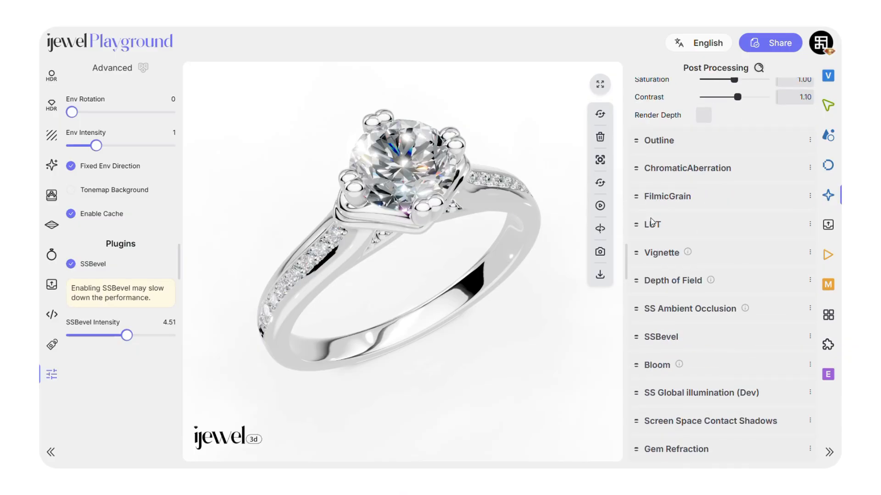
click(692, 365)
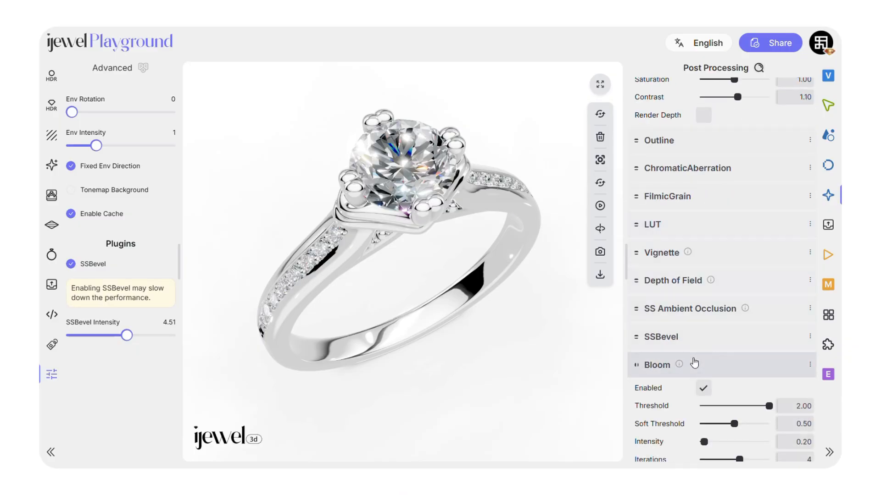
scroll(694, 363, down, 3)
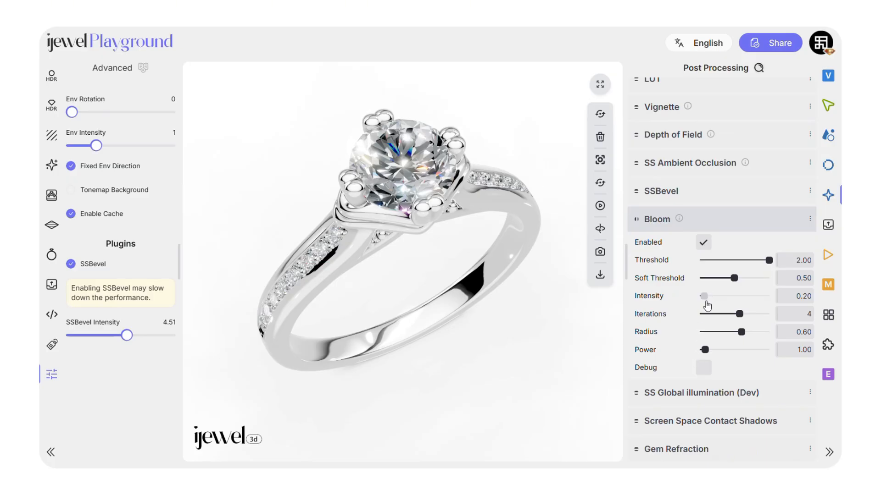
drag(705, 301, 702, 303)
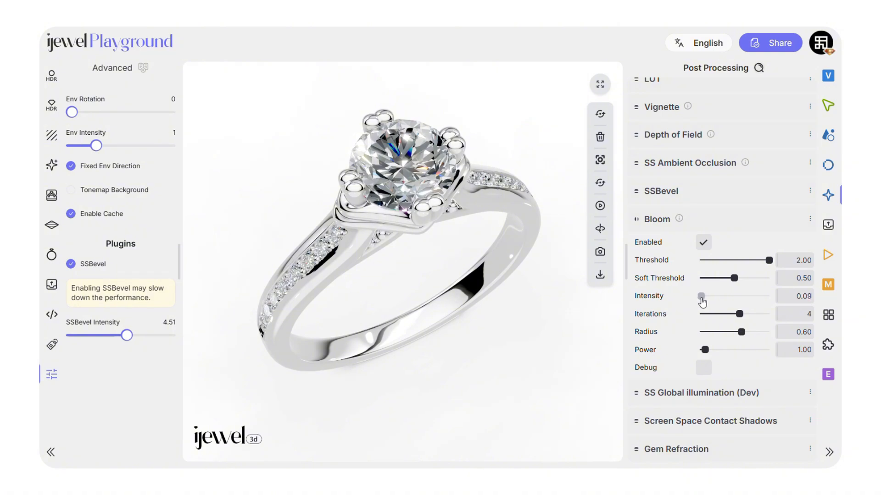
mouse_move(551, 265)
mouse_down()
mouse_move(527, 264)
mouse_move(540, 265)
mouse_up()
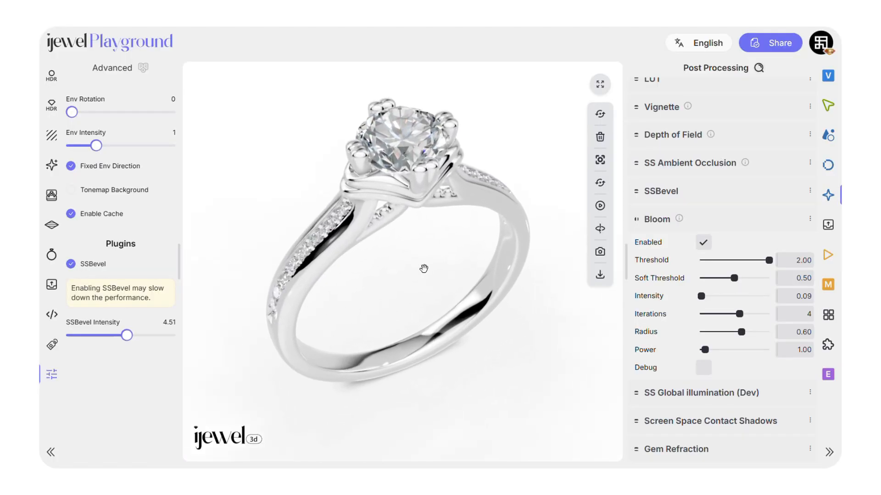
Step: Add a material configurator to the ring's band with silver, yellow gold and rose gold metal options
click(467, 192)
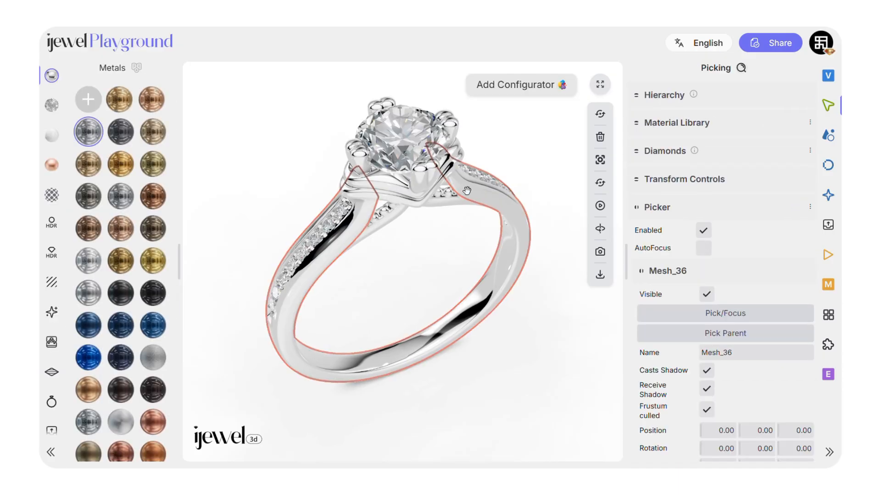
click(494, 87)
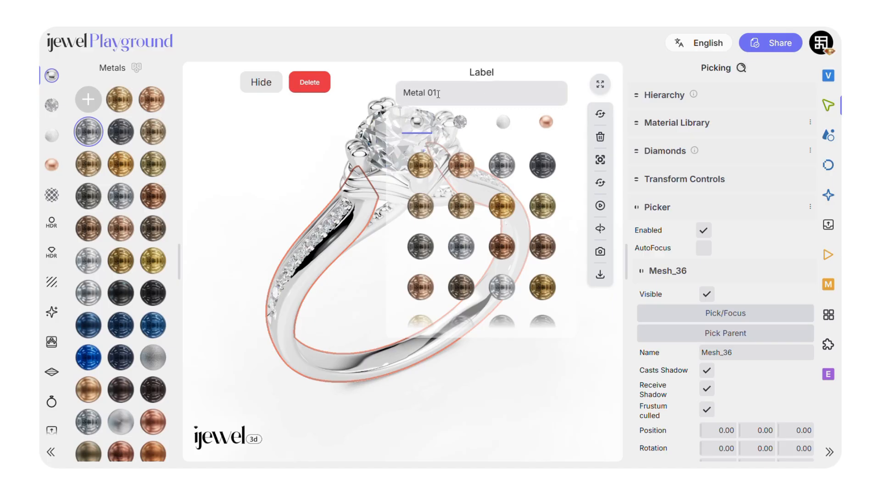
click(502, 164)
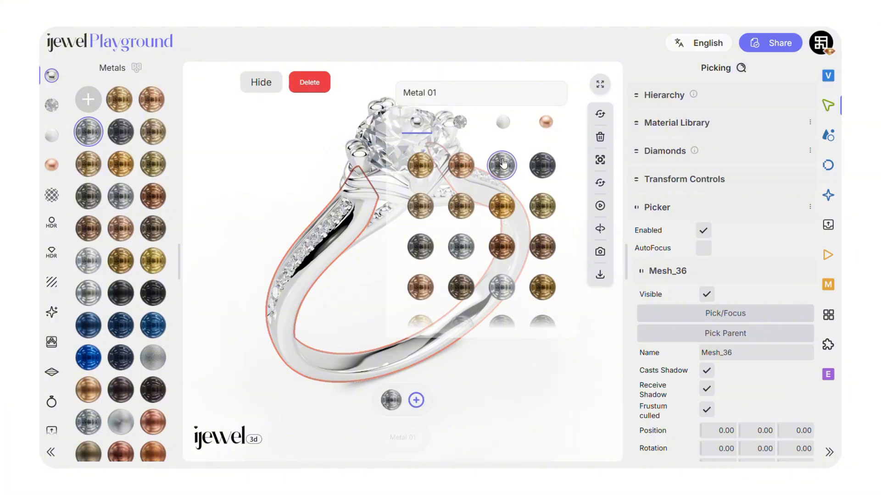
click(422, 165)
click(461, 166)
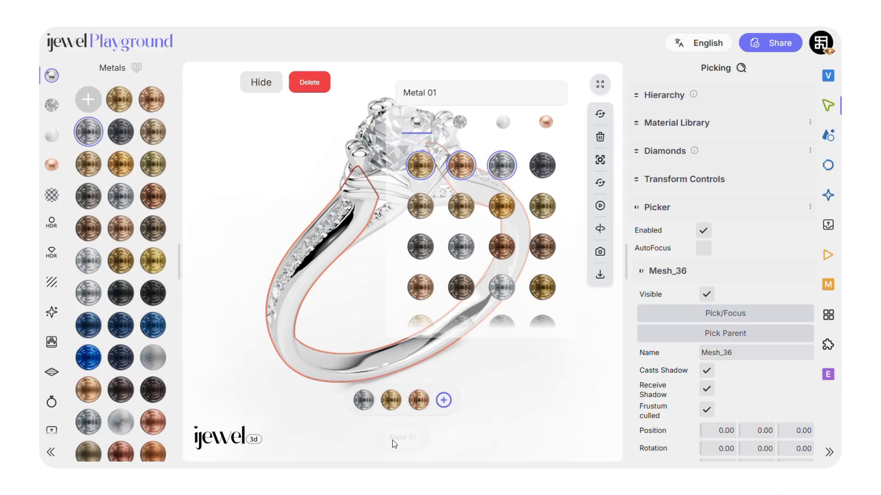
click(335, 430)
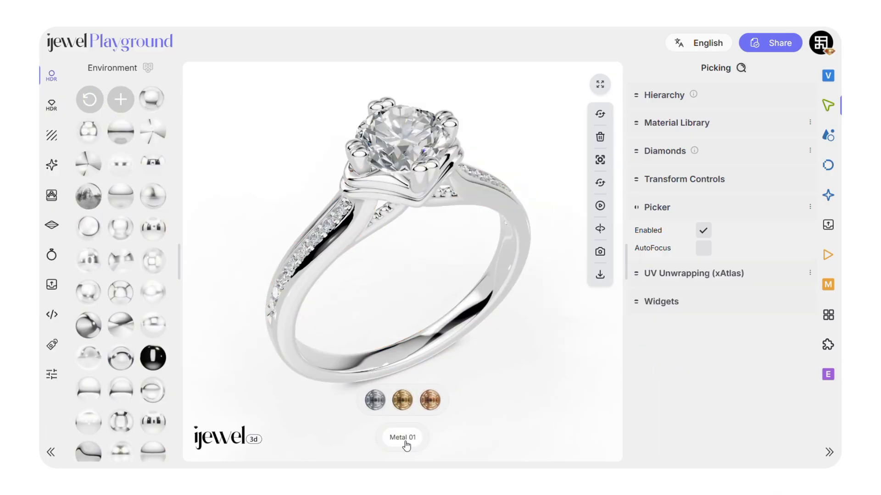
Step: Add a second metal configurator to the prongs and head, offering silver, yellow gold and rose gold
click(353, 156)
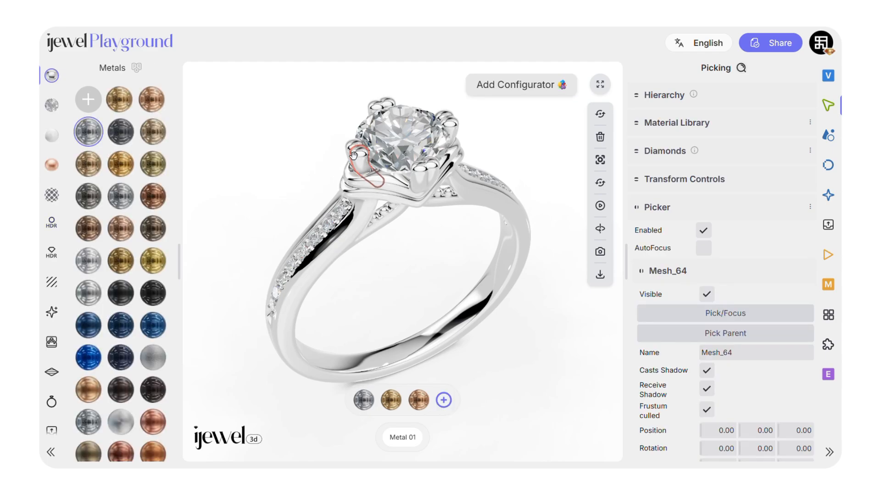
click(469, 93)
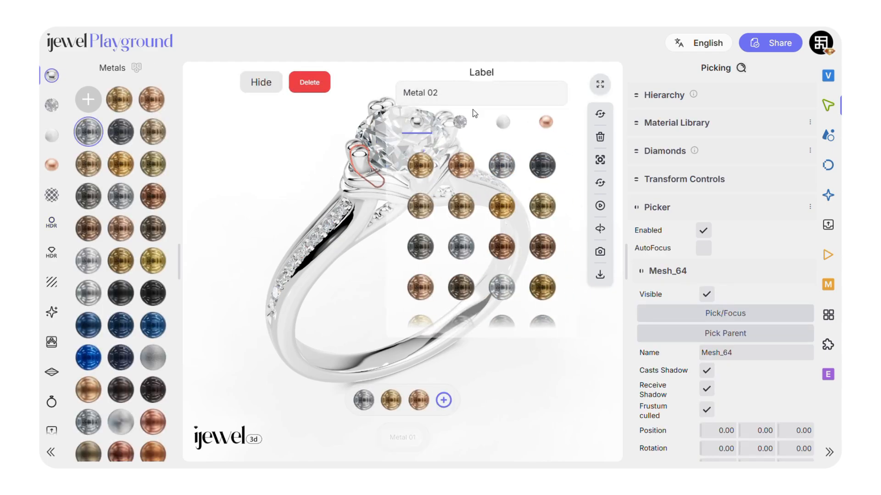
click(502, 165)
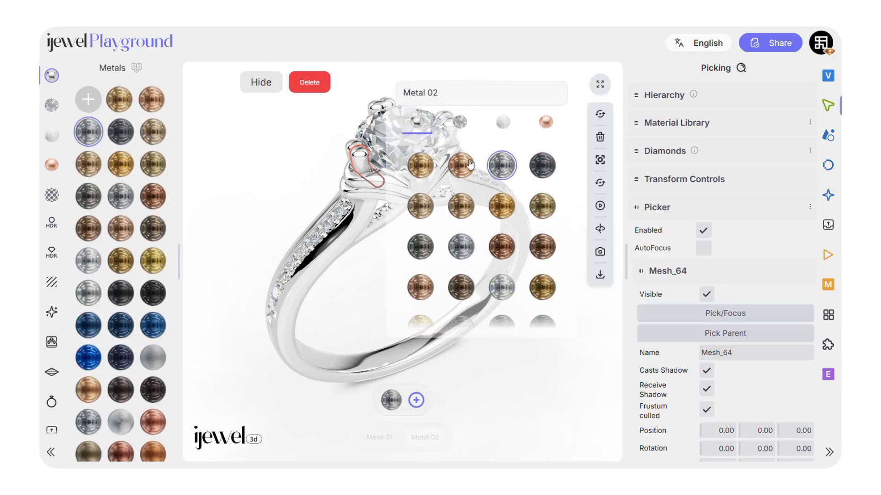
click(417, 164)
click(455, 164)
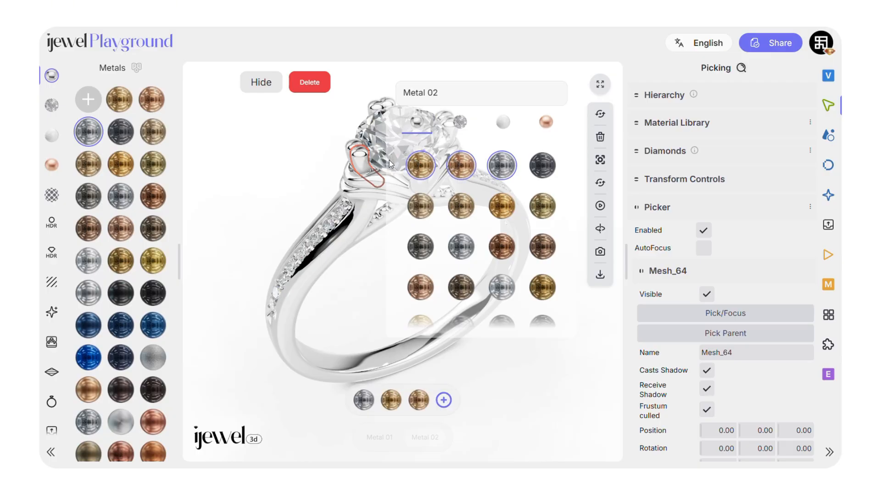
click(246, 159)
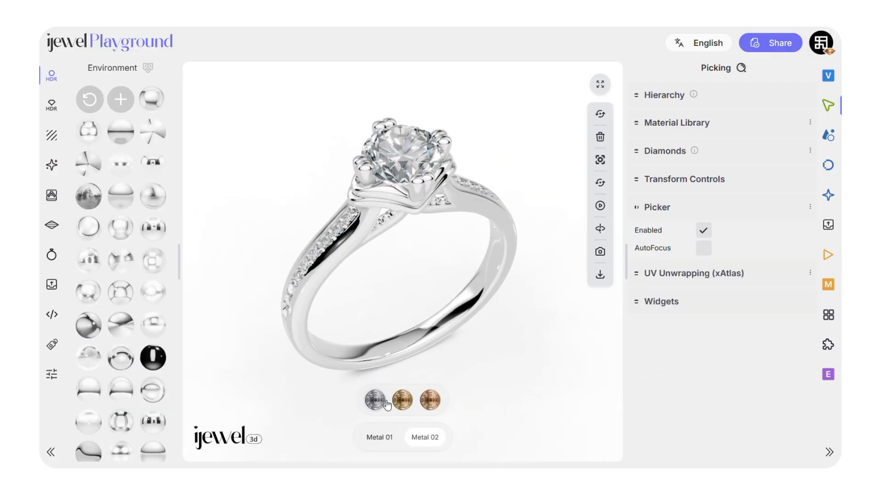
Step: Test the configurators by trying rose gold on the head, and yellow gold and silver on the band
click(430, 401)
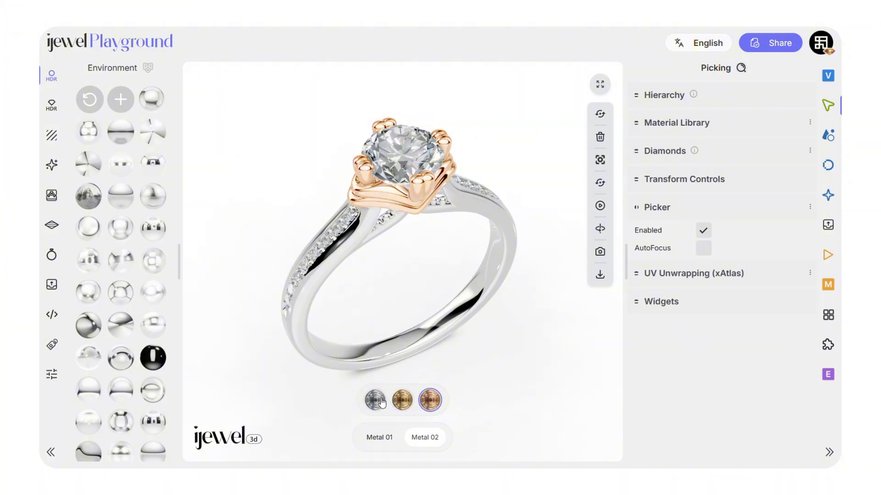
click(379, 438)
click(404, 406)
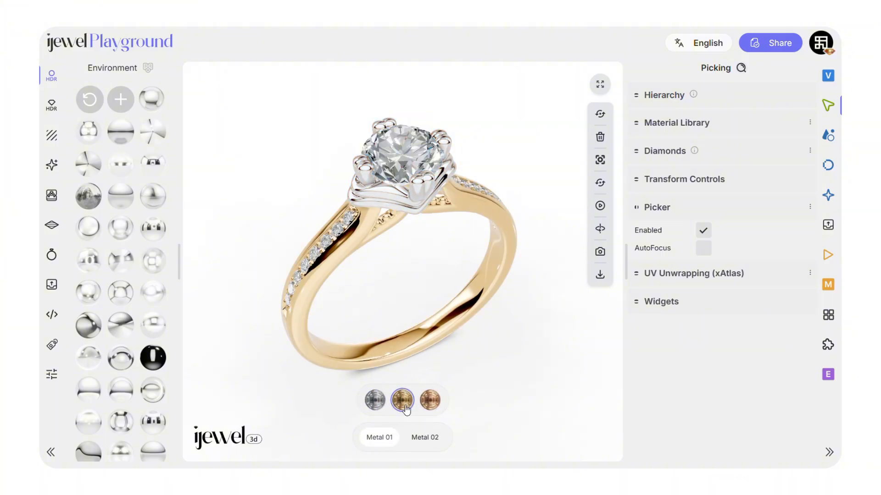
click(376, 400)
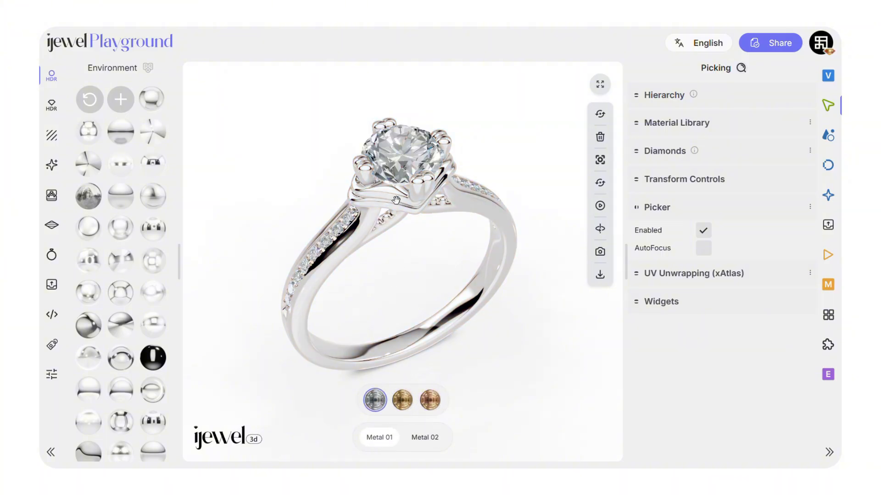
Step: Add a gem configurator to the centre stone with colourless, green, red, dark blue, light blue and pale pink options, and apply light blue
drag(397, 145, 403, 123)
click(403, 123)
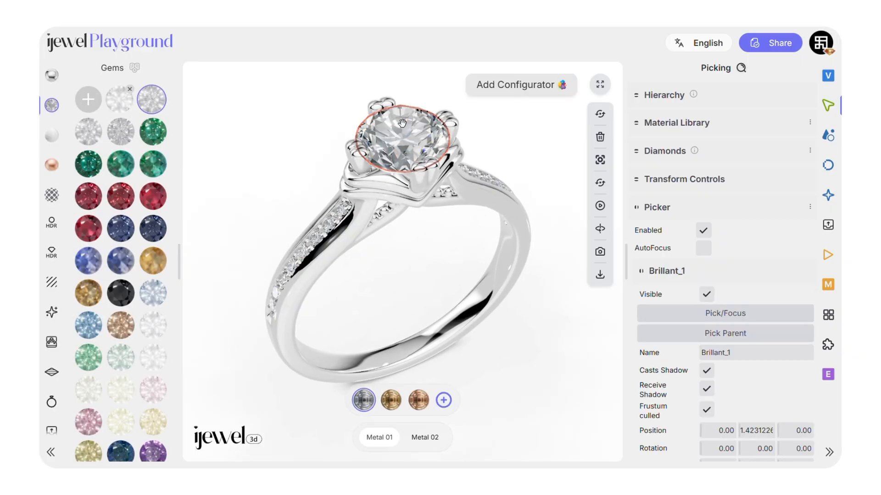
click(474, 89)
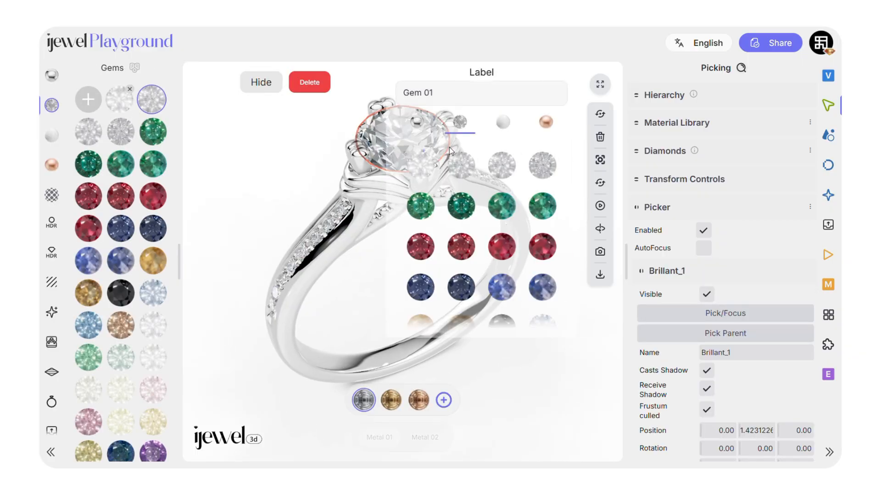
click(461, 206)
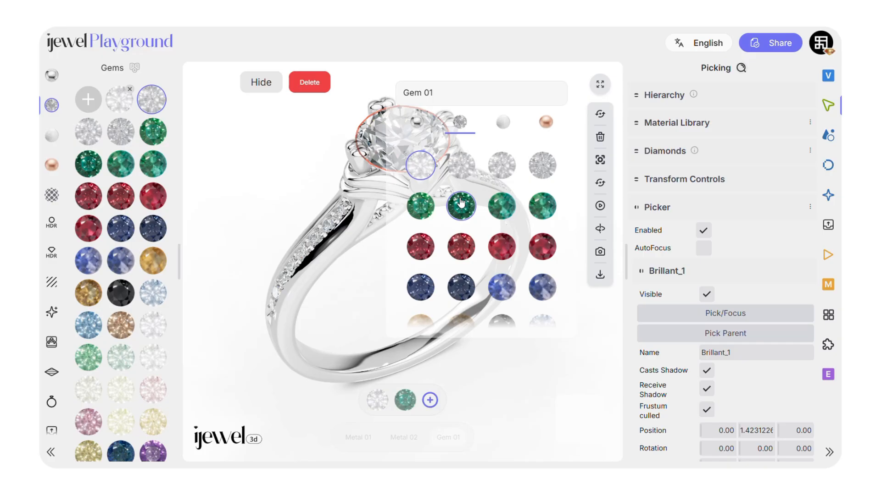
click(461, 247)
click(463, 289)
scroll(471, 194, down, 3)
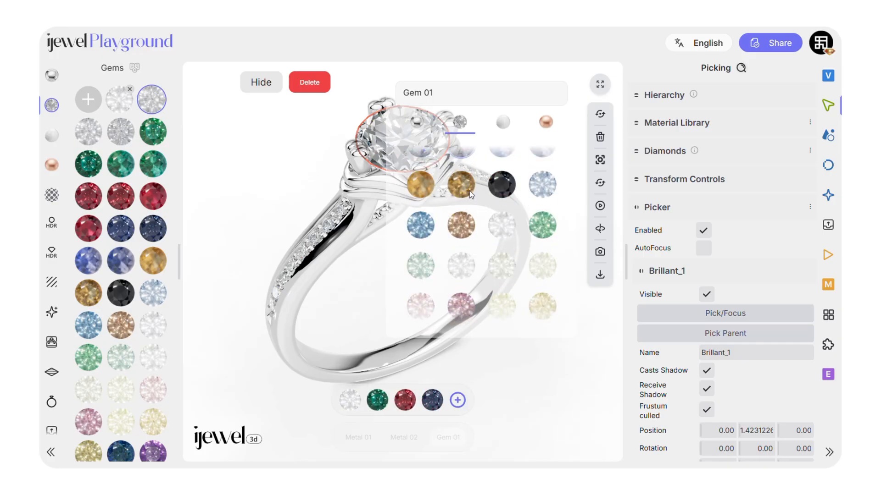
click(538, 188)
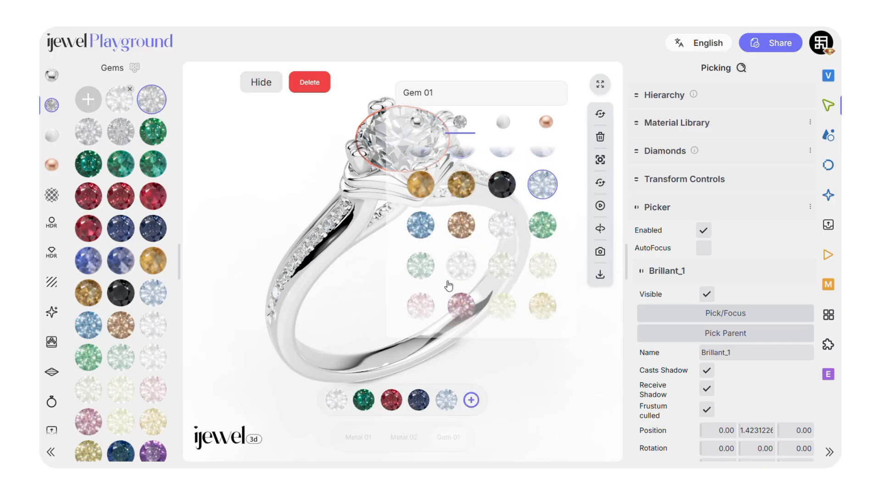
click(421, 304)
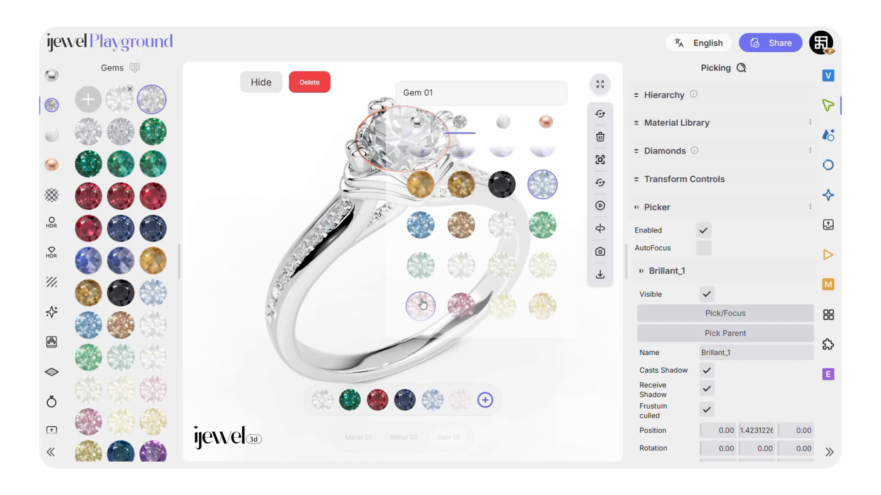
click(434, 399)
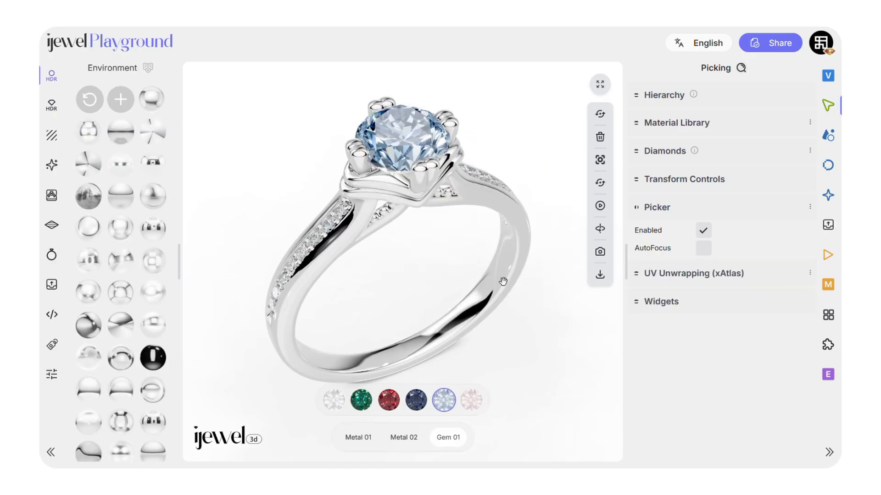
Step: Try the pale pink, dark blue, red and green gems on the centre stone, and finish on the white diamond option
click(472, 406)
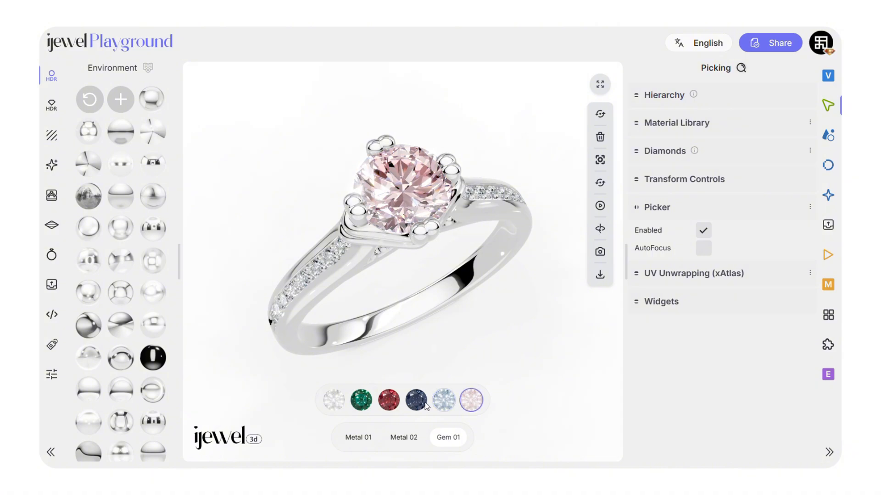
click(416, 400)
click(389, 400)
click(352, 402)
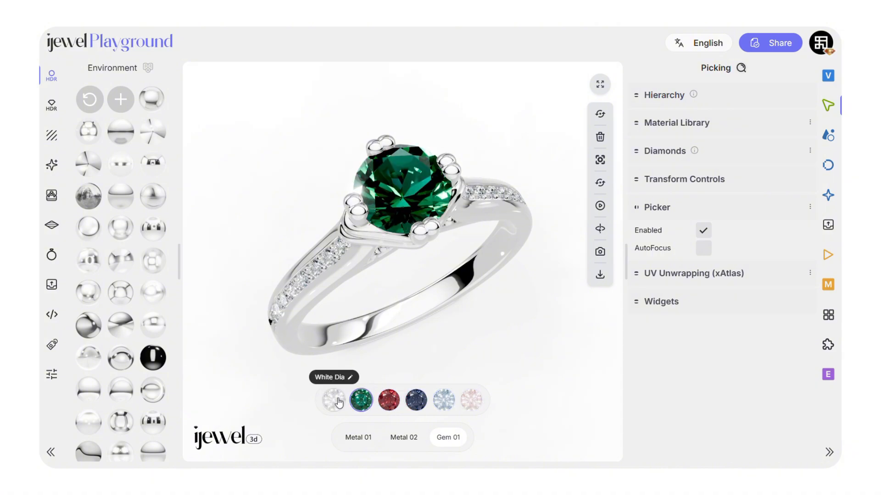
click(337, 401)
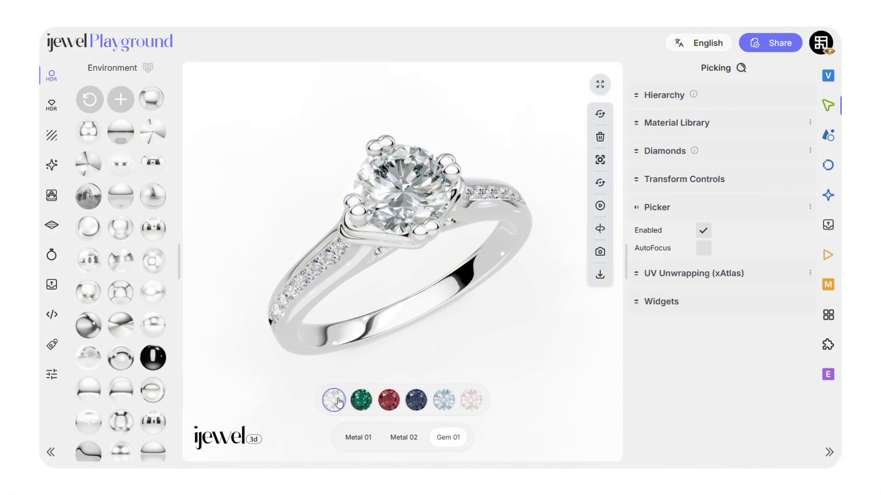
Step: Add a second gem configurator to the band's small side stones with a single colourless diamond option
click(321, 261)
click(490, 87)
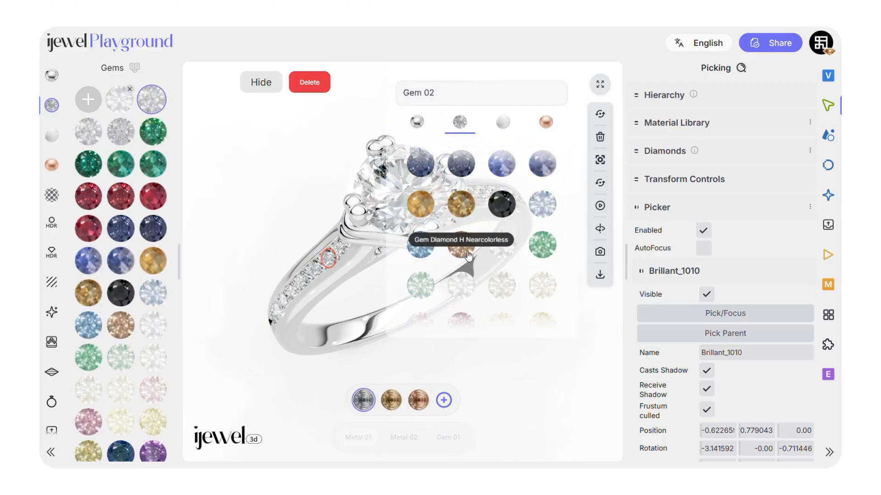
click(544, 164)
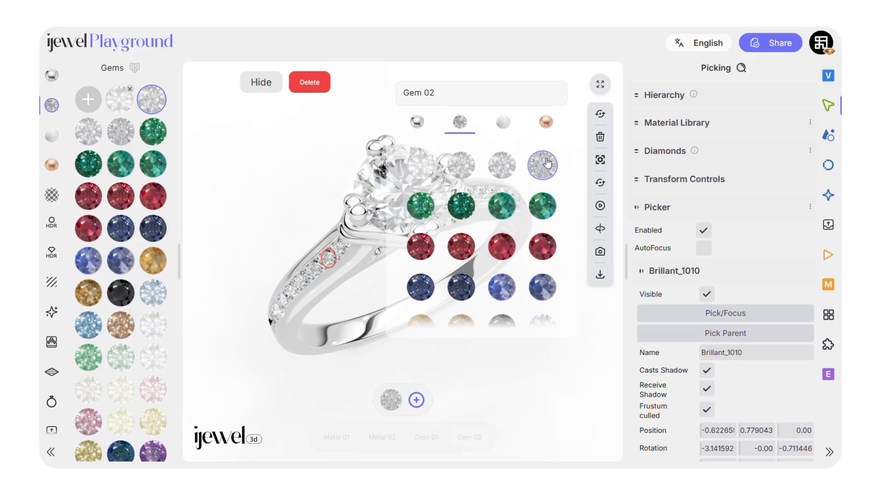
click(265, 175)
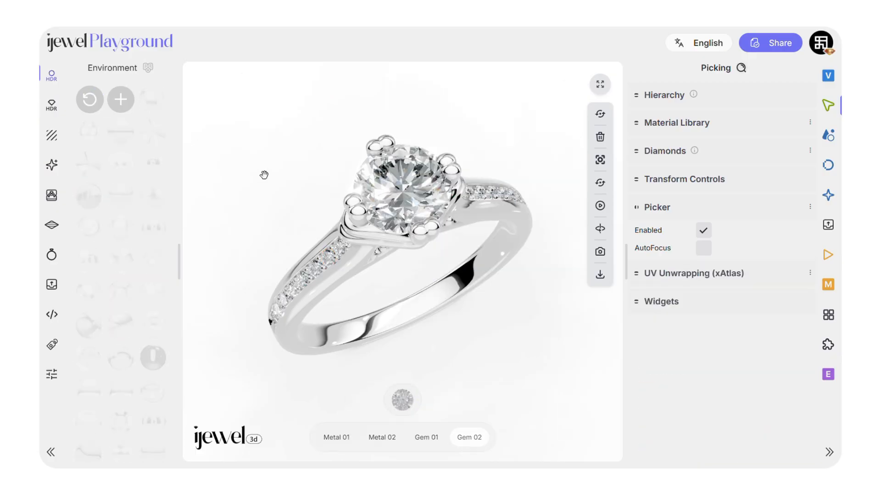
click(412, 404)
Step: Rename the band's first two metal options White Gold and Gold, and edit the rose gold option's name
click(427, 440)
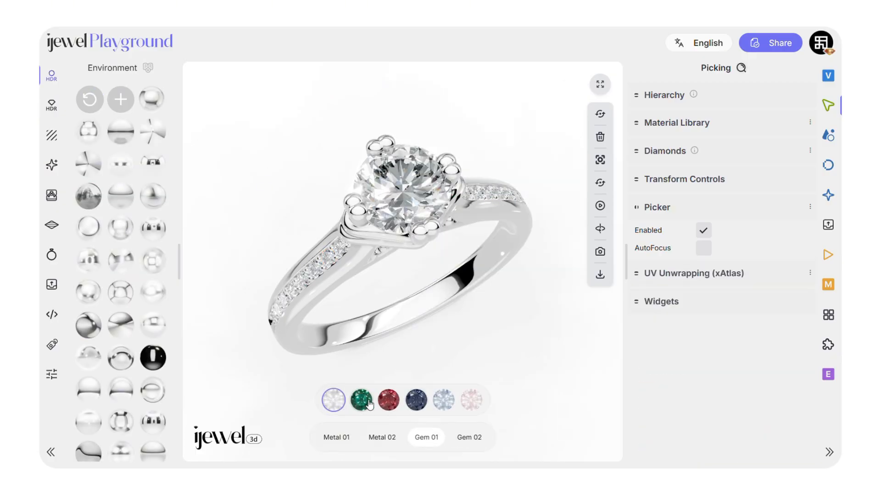
click(396, 440)
click(327, 439)
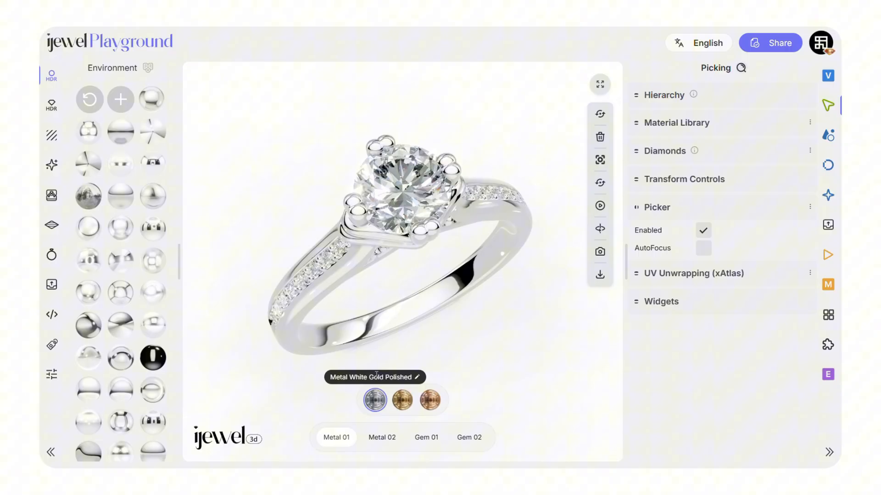
click(376, 375)
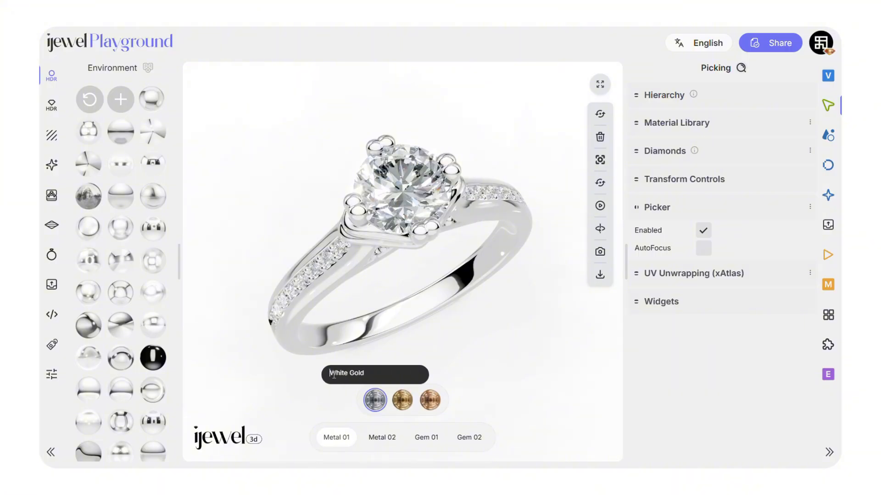
click(402, 397)
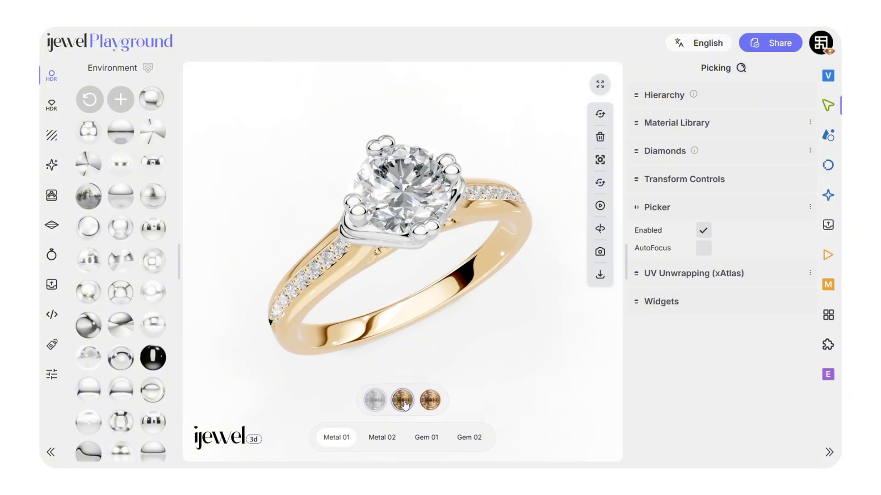
click(376, 373)
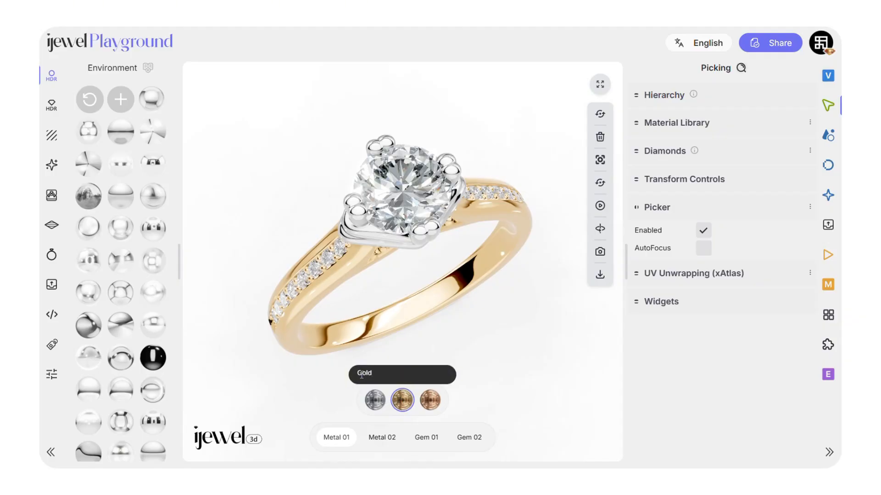
click(430, 400)
click(440, 374)
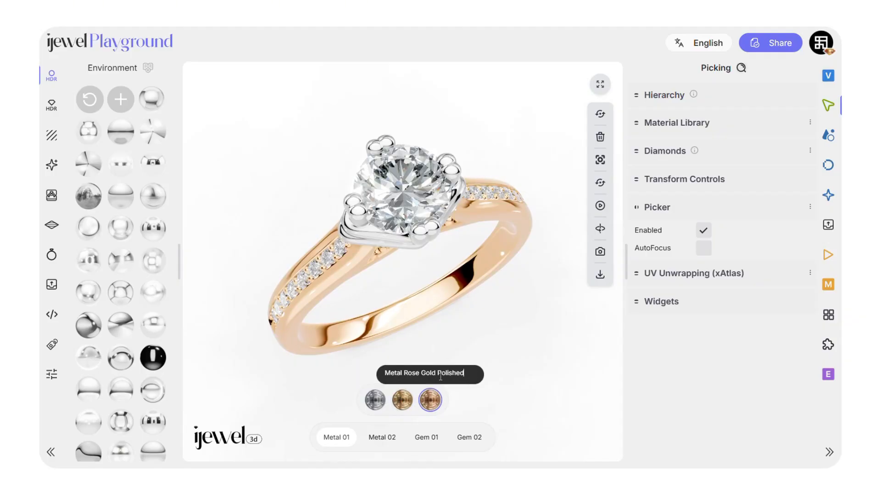
Step: Shorten the names of the prongs and head's white gold, yellow gold and rose gold options
click(382, 437)
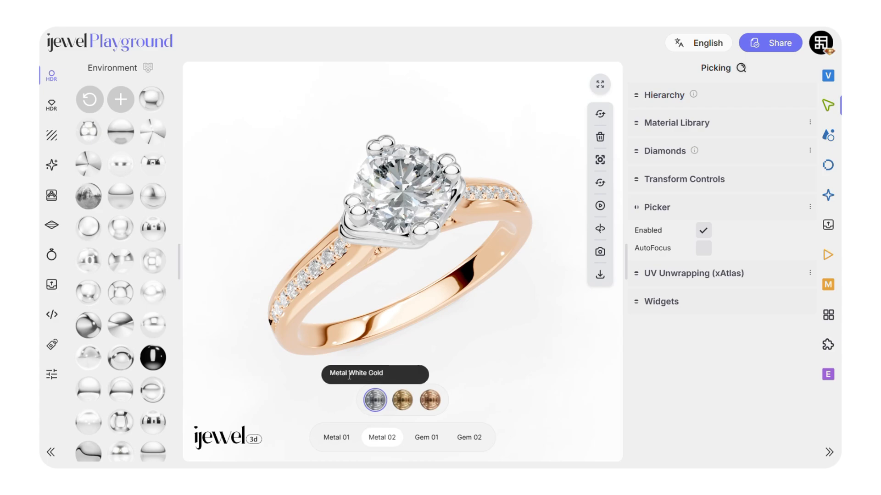
click(402, 400)
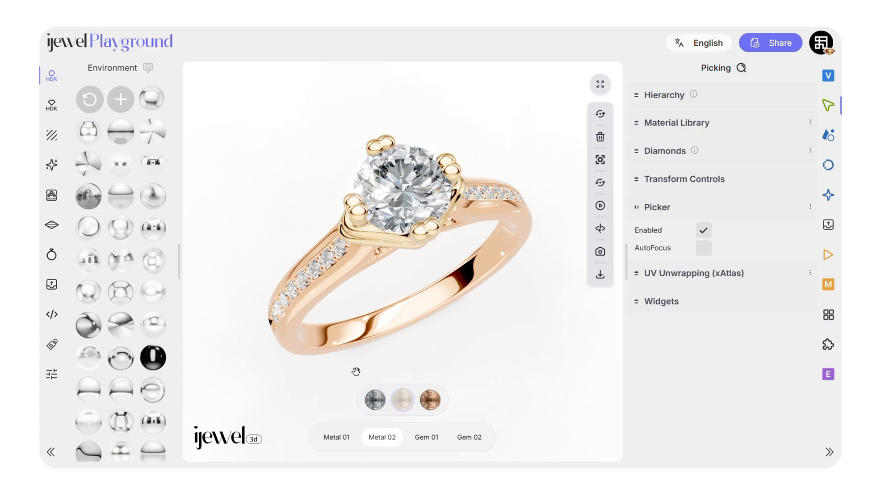
click(430, 400)
Step: Edit the display names of the centre stone's coloured gem options, from green through pink, and check the side stones' option
click(426, 437)
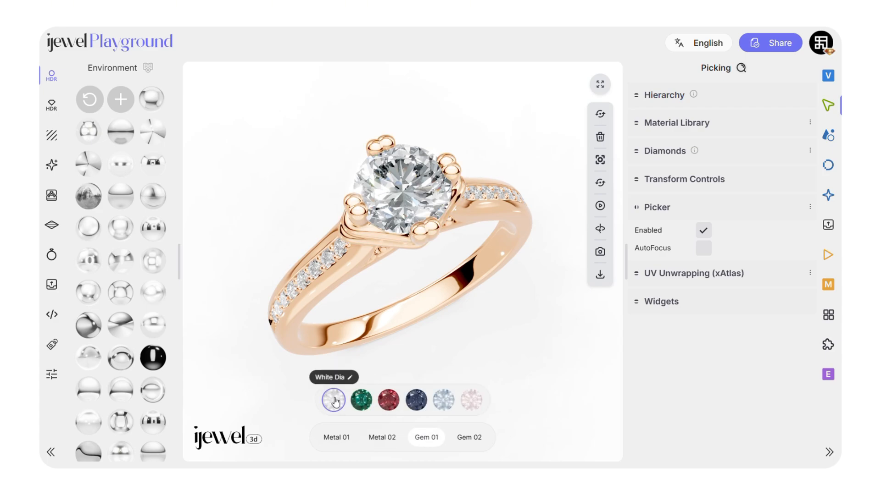
click(361, 400)
click(389, 400)
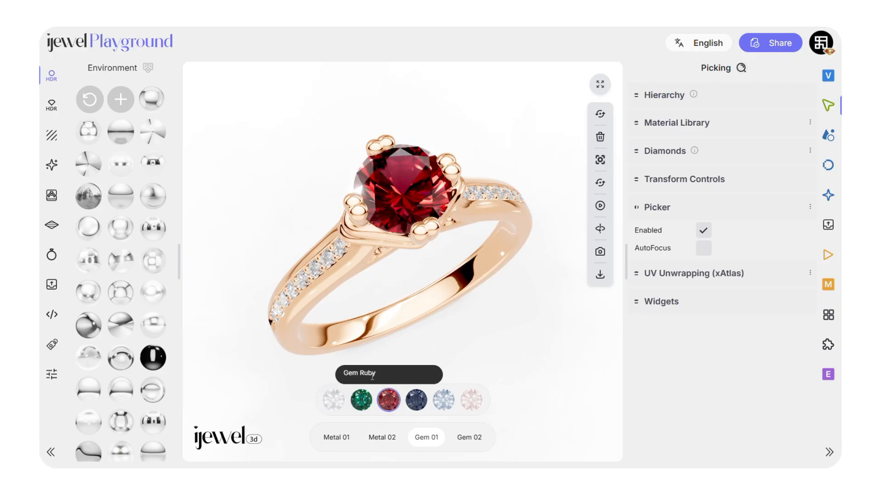
click(416, 400)
click(444, 400)
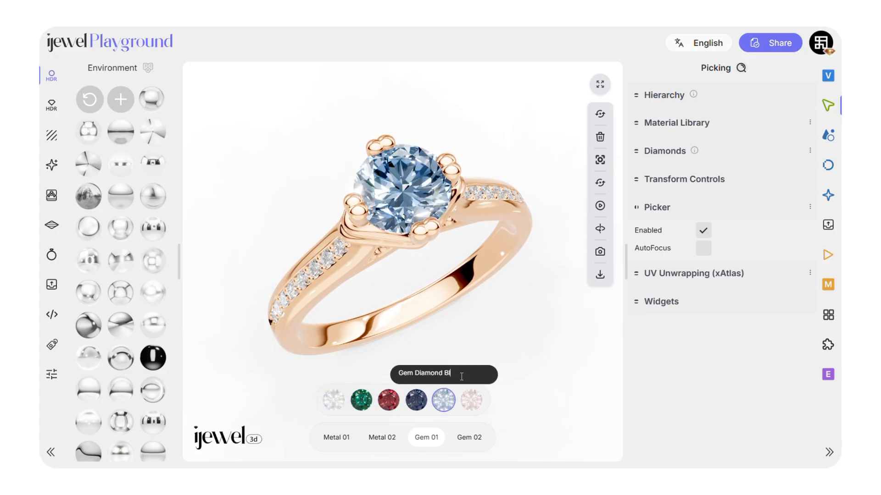
click(471, 400)
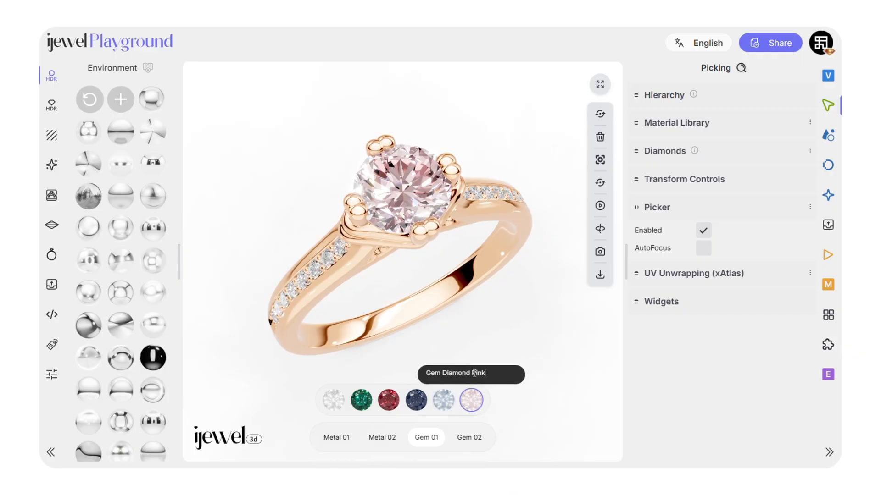
click(469, 437)
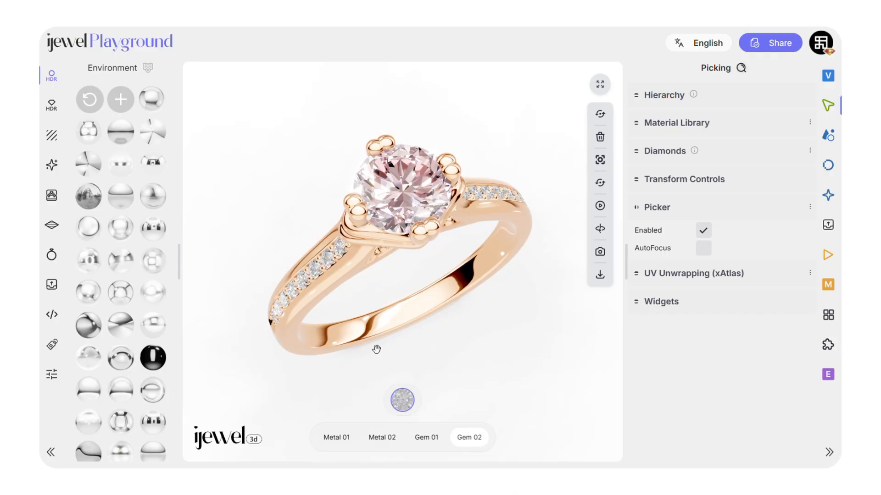
Step: Return the centre stone to white diamond and both the head and the band to white gold
click(423, 438)
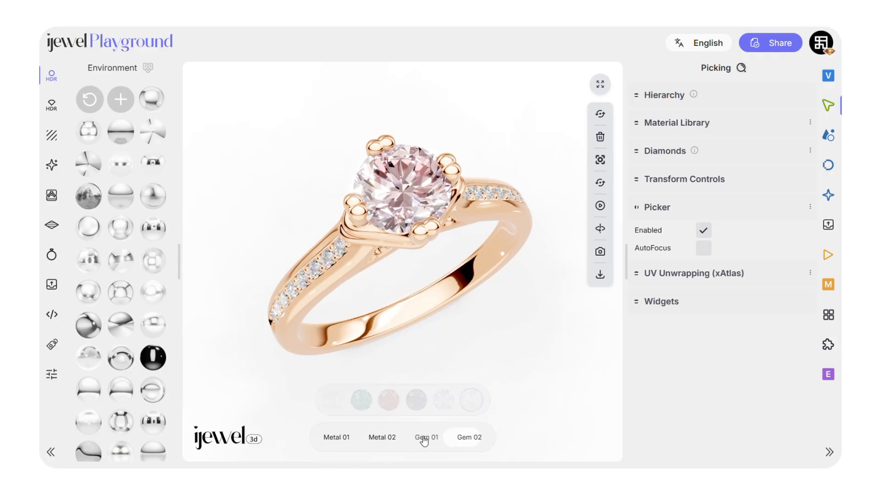
click(334, 401)
click(379, 437)
click(374, 400)
click(336, 437)
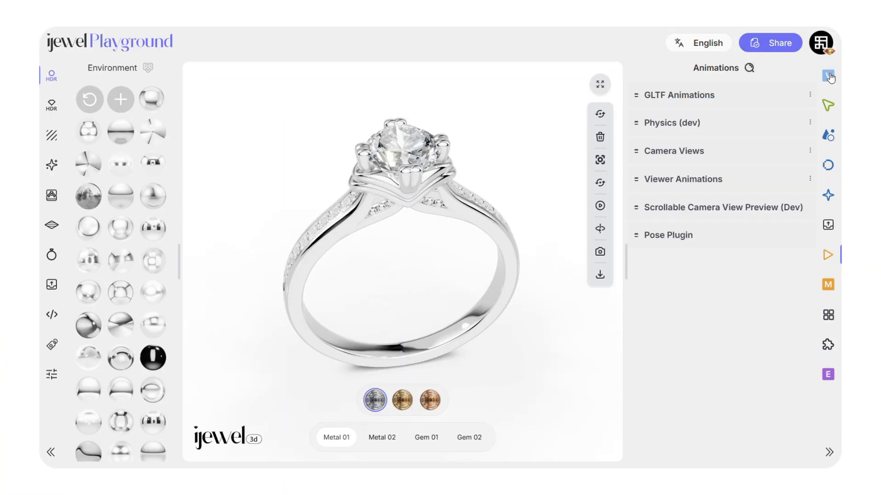
Step: Open the viewer's camera settings
click(828, 75)
click(718, 168)
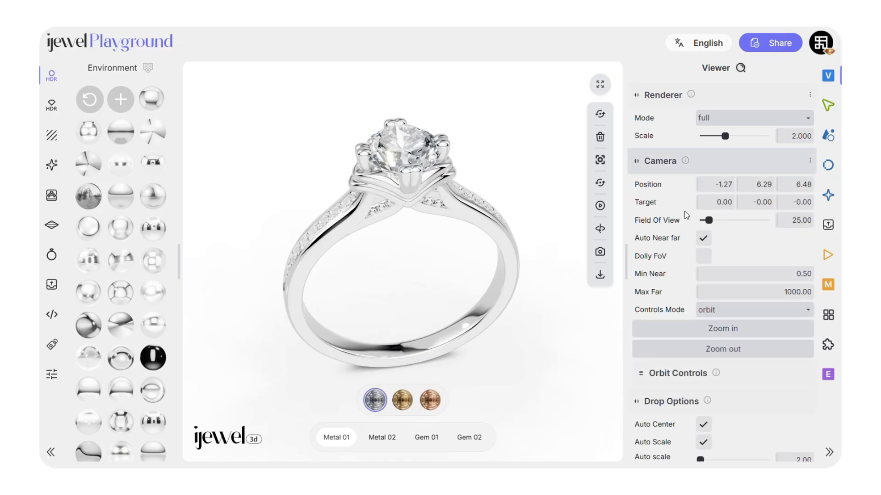
Step: Try camera fields of view of 1 and 32.19, inspecting how each changes the ring's perspective
drag(633, 223, 697, 221)
click(685, 222)
scroll(428, 235, down, 10)
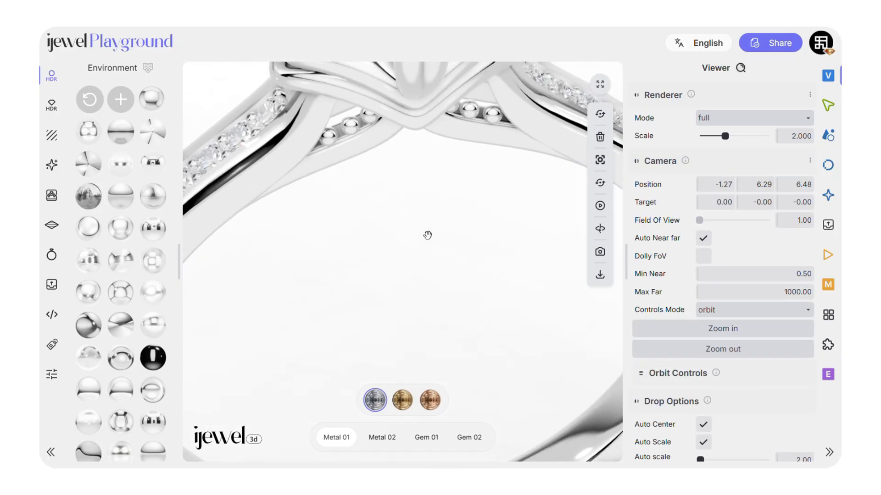
drag(400, 271, 518, 284)
drag(700, 221, 712, 222)
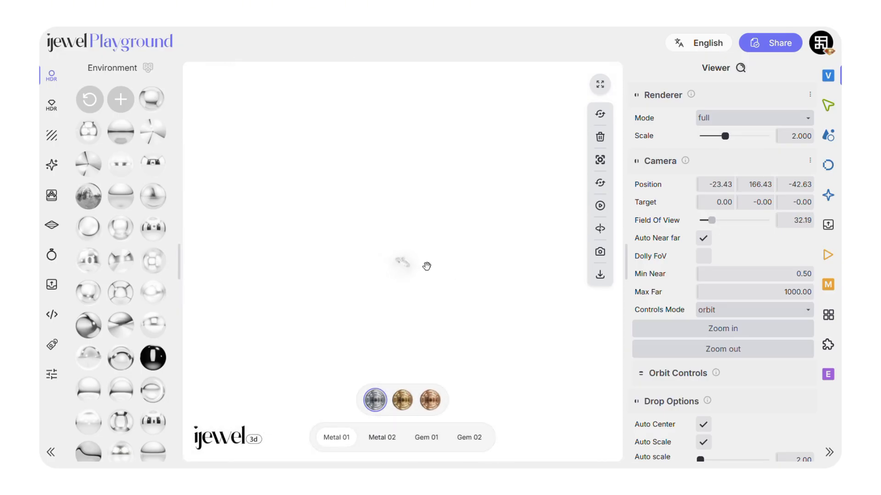
scroll(426, 262, up, 10)
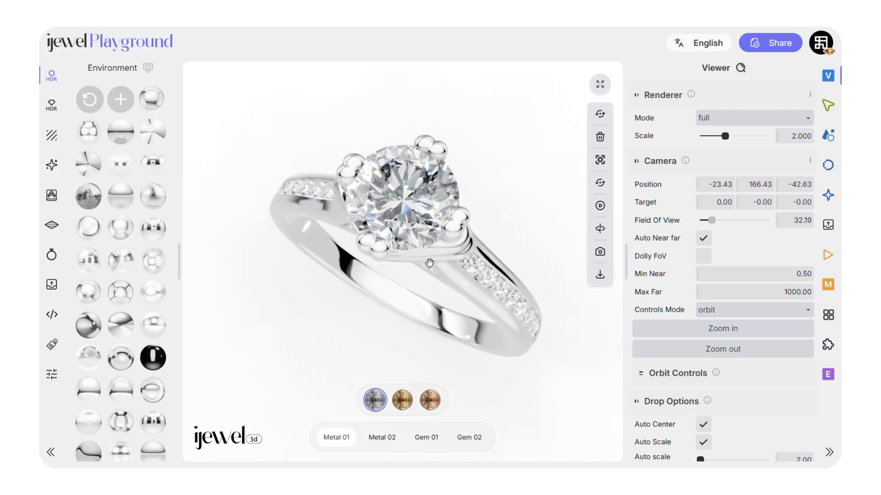
drag(444, 237, 450, 257)
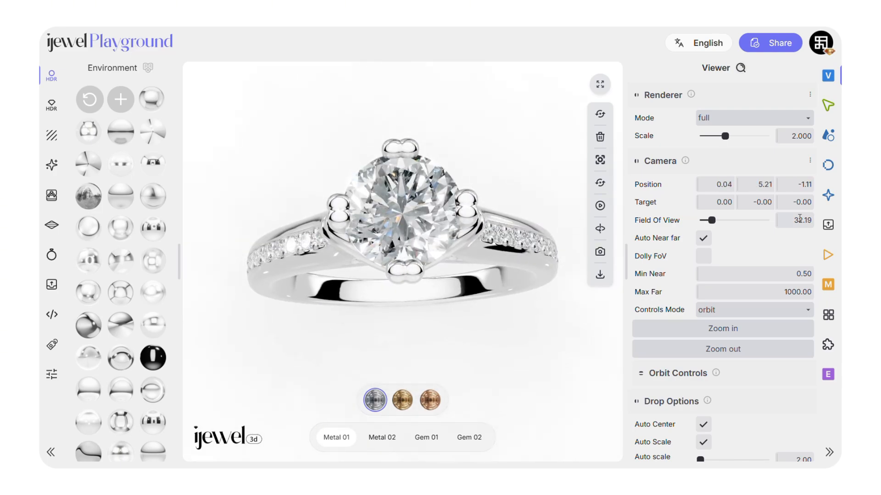
Step: Set the camera's field of view to 15 and reframe the whole ring at an angle
key(Return)
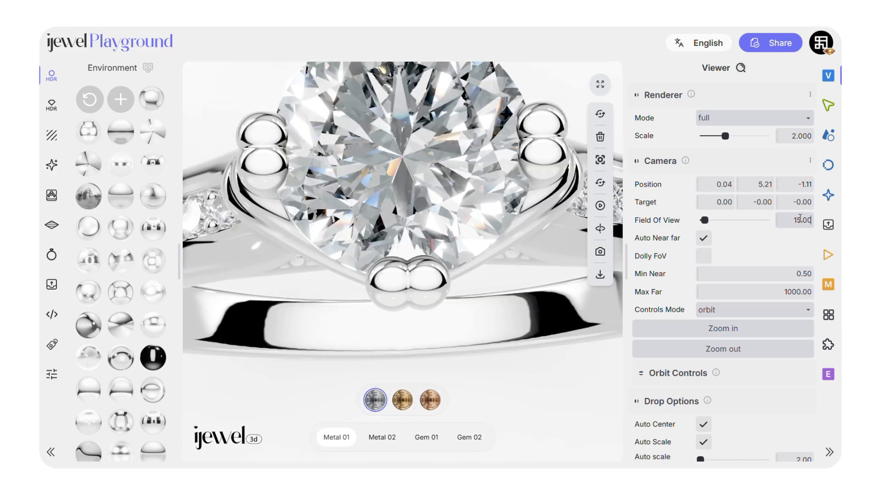
scroll(287, 262, down, 8)
drag(299, 271, 354, 314)
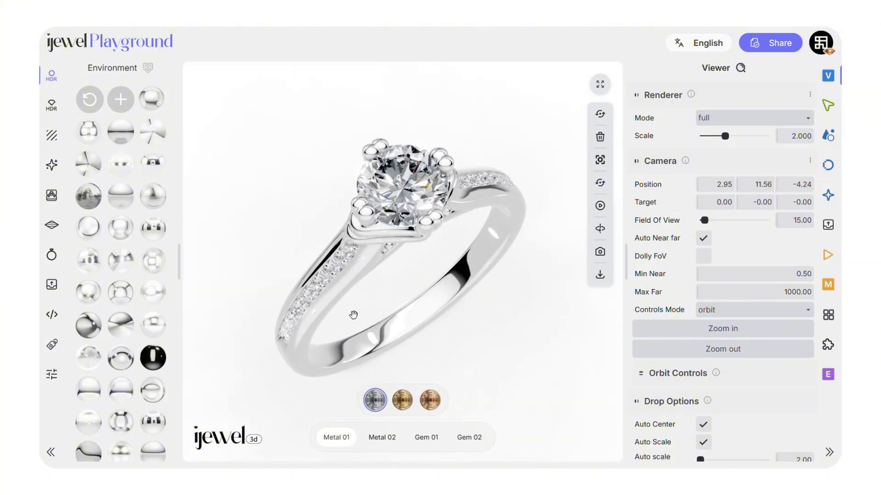
Step: Fit the ring in a straight front view, save it as a camera view and rename that view
click(824, 258)
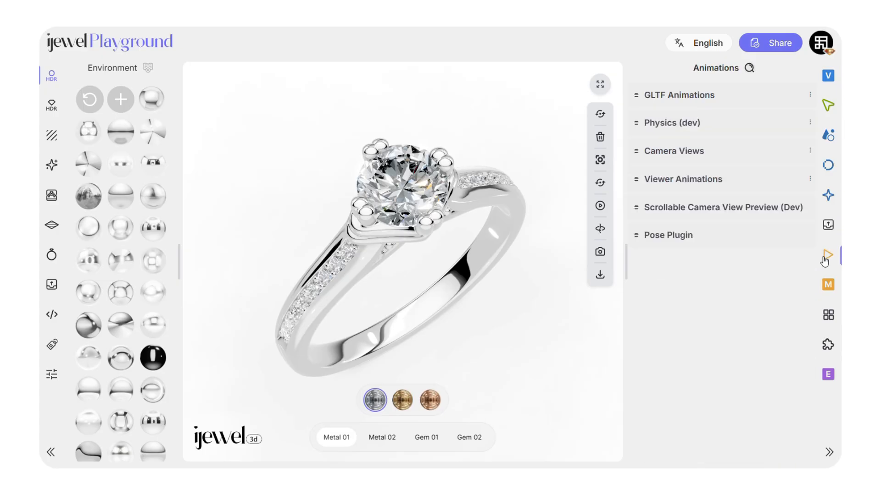
click(708, 155)
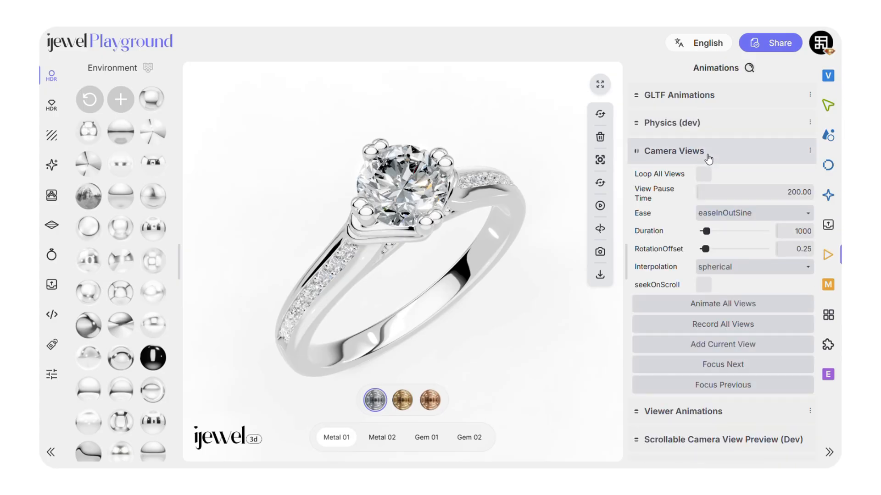
click(600, 160)
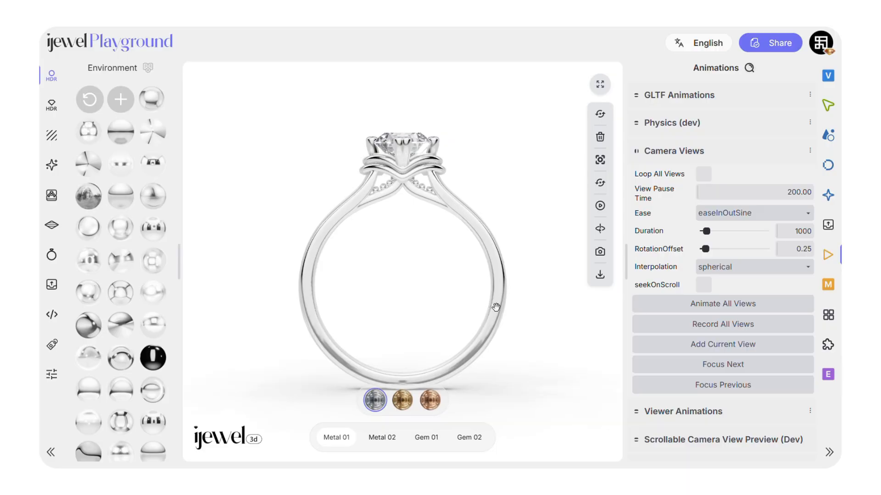
click(671, 344)
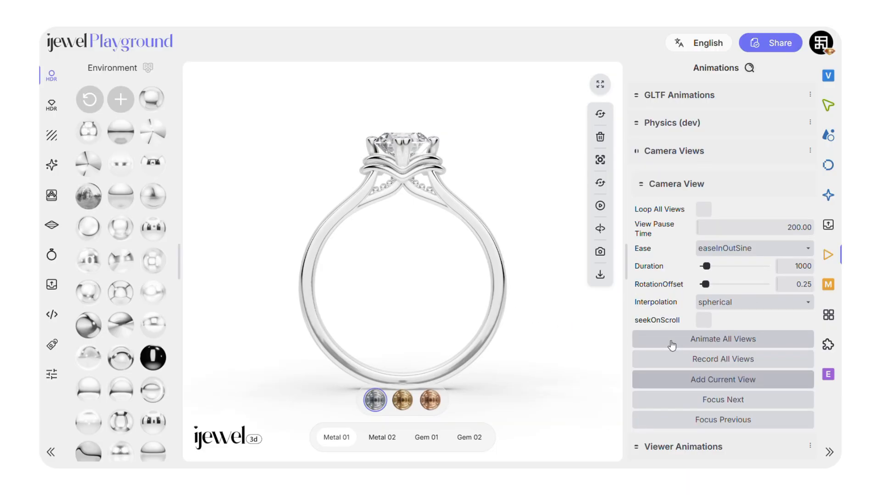
click(657, 191)
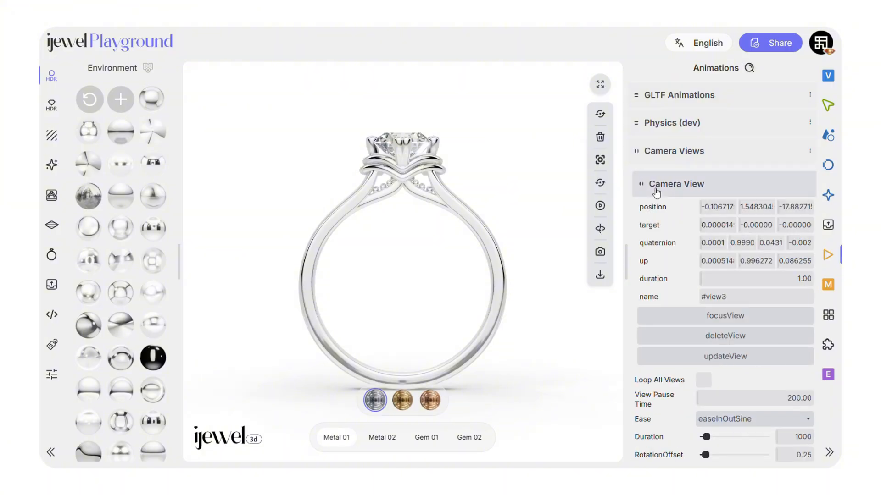
double_click(710, 297)
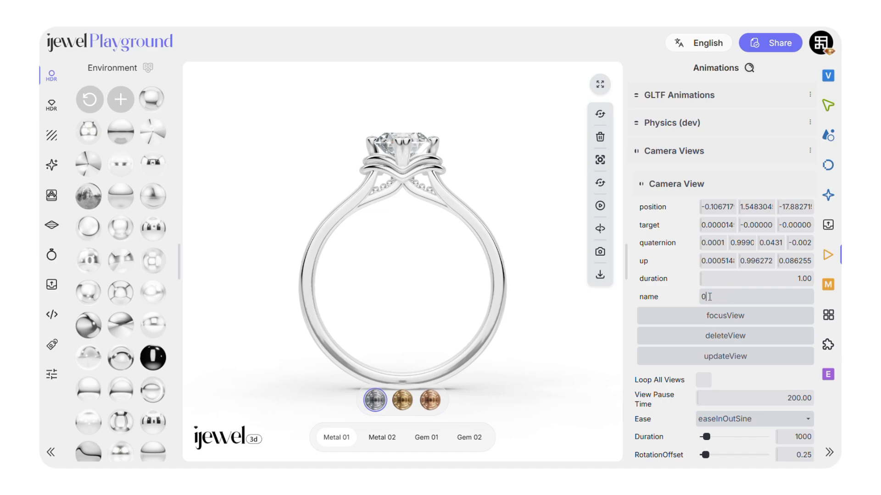
click(684, 194)
Step: Turn the ring to a straight side view, save it as a camera view and name that view 02
drag(554, 250, 485, 251)
click(702, 380)
click(677, 215)
triple_click(739, 328)
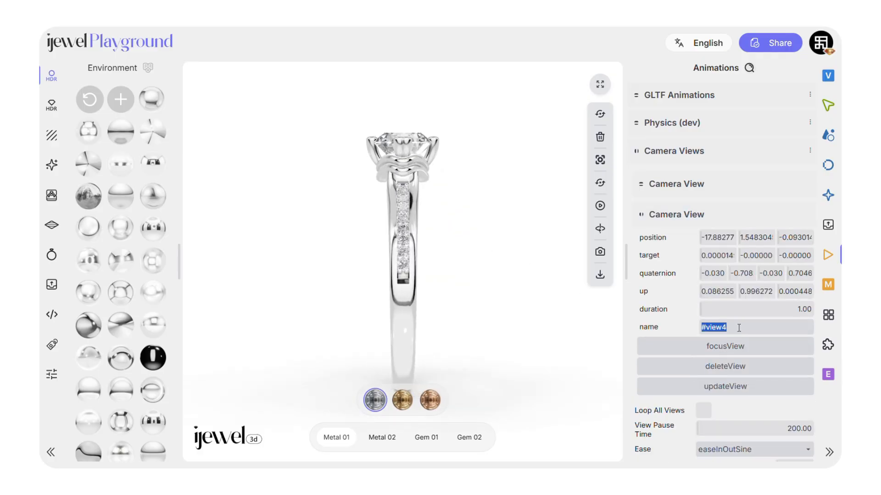
text(02)
click(698, 219)
Step: Orbit to an angled view from above showing the whole ring, save it as a camera view and name it 03
drag(486, 217, 456, 248)
click(746, 408)
click(701, 247)
triple_click(737, 359)
text(03)
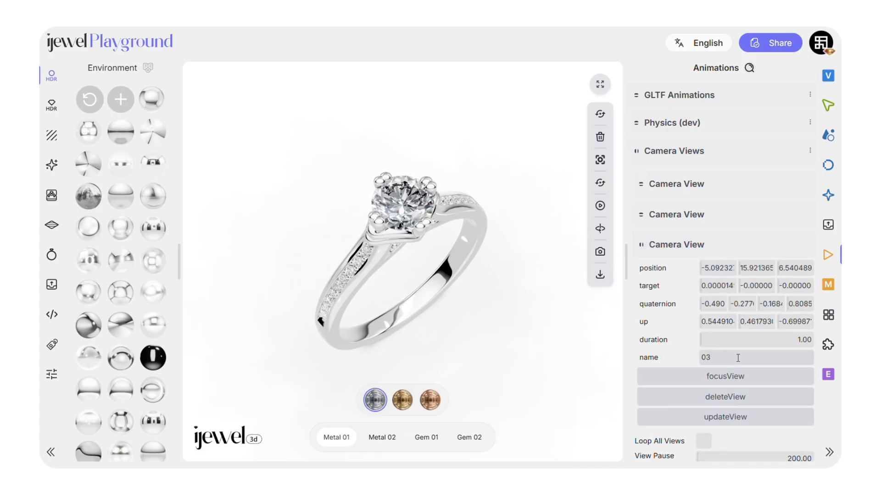
click(681, 250)
Step: Frame a close-up of the center stone and its prongs, and save it as camera view 04
scroll(408, 155, up, 5)
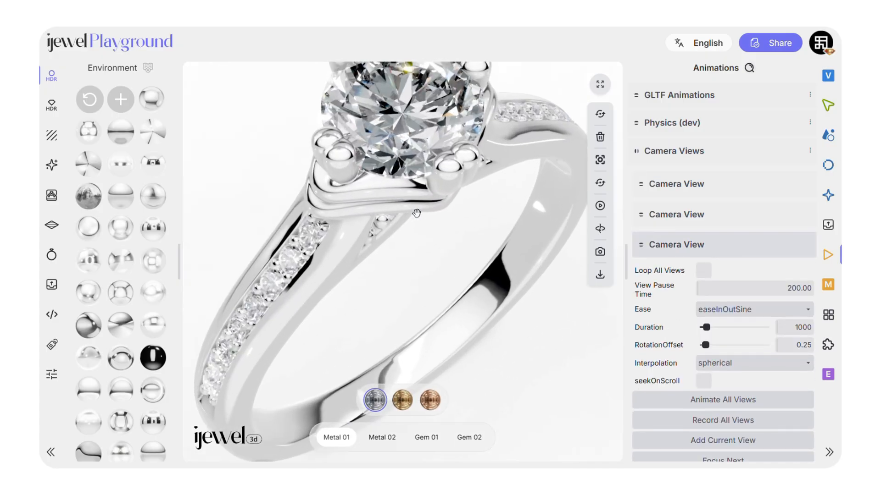
drag(422, 251, 507, 312)
click(723, 440)
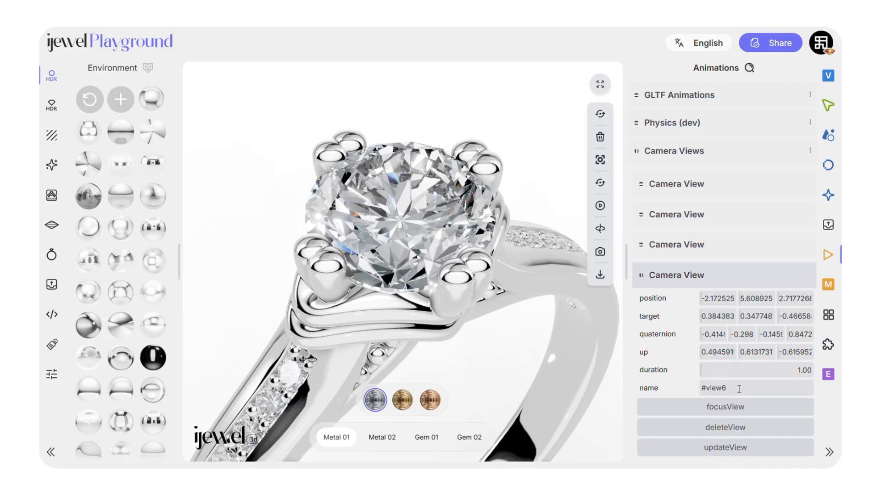
click(713, 275)
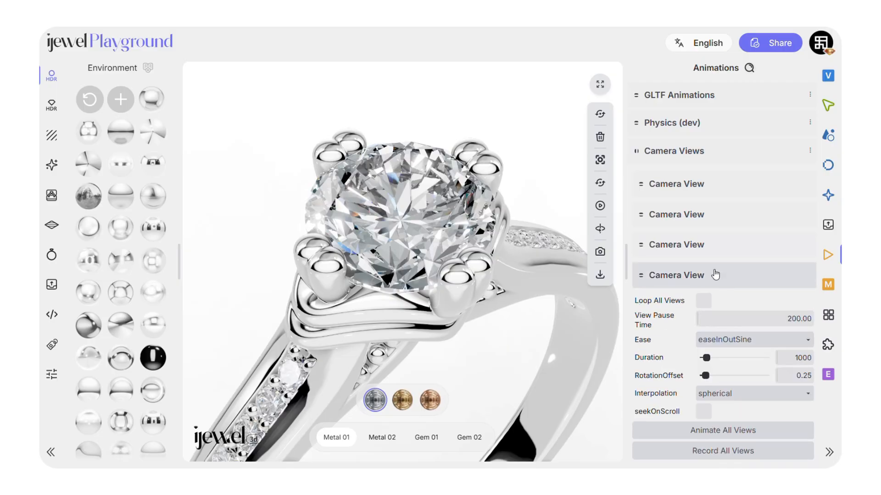
Step: Reset the ring to its front view and export the scene settings as a .vjson file
click(600, 184)
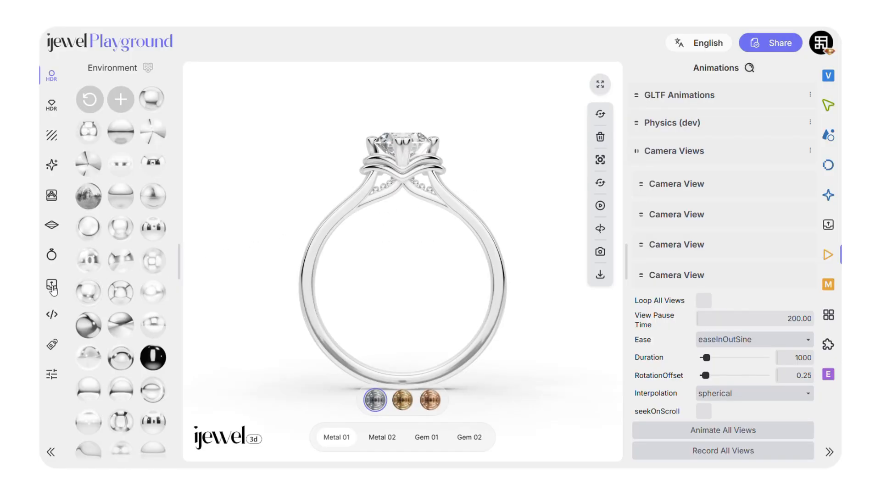
click(52, 286)
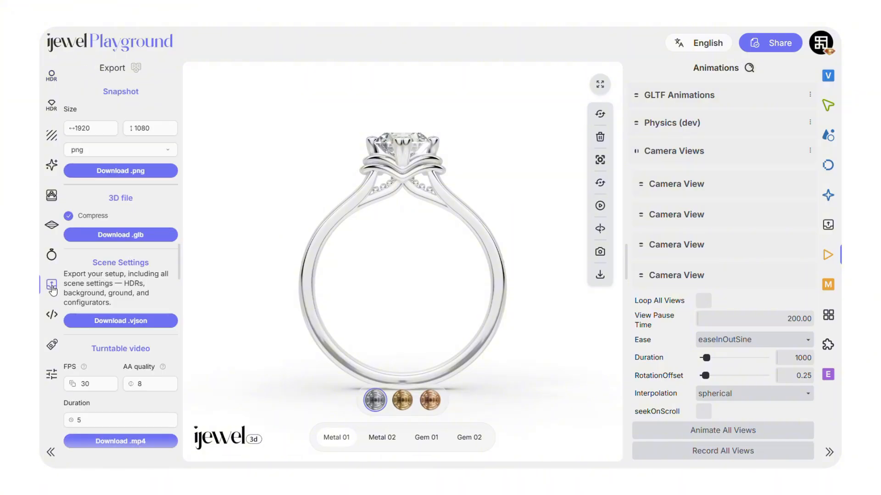
click(102, 323)
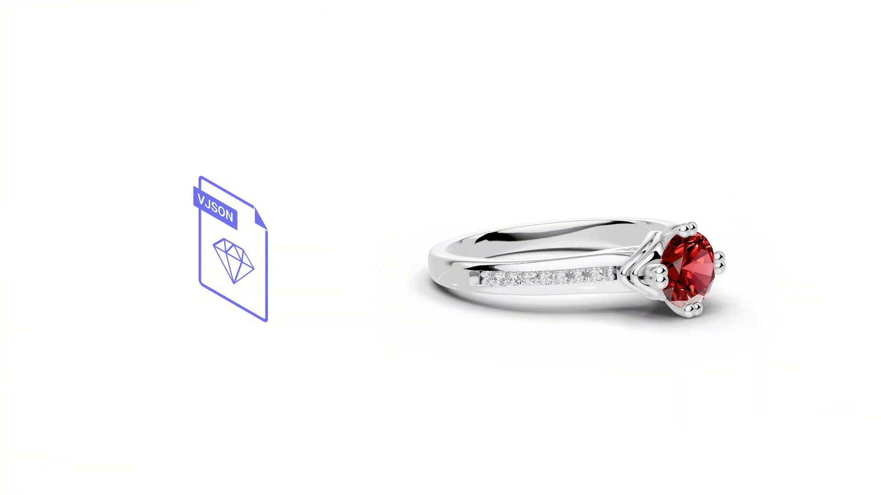
Step: Preview Metal 01 and Gem 01 options on other rings through the configurator swatches
click(597, 398)
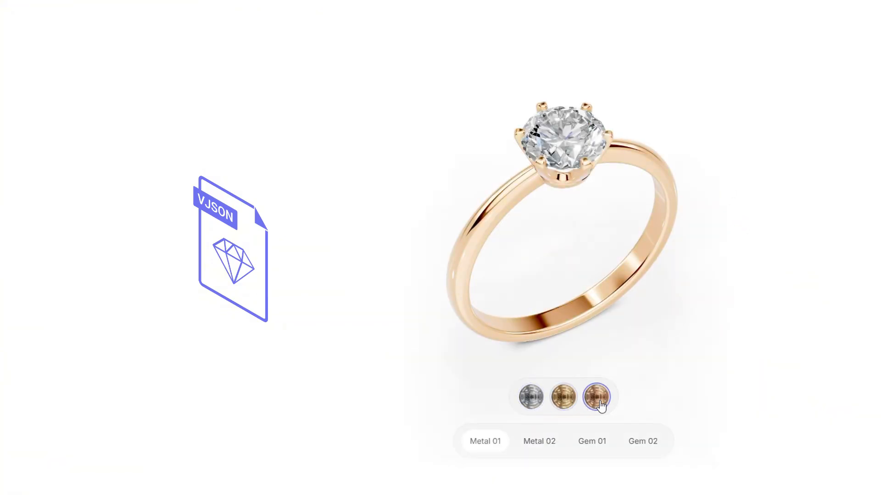
click(532, 398)
click(591, 441)
click(547, 399)
click(580, 399)
click(613, 399)
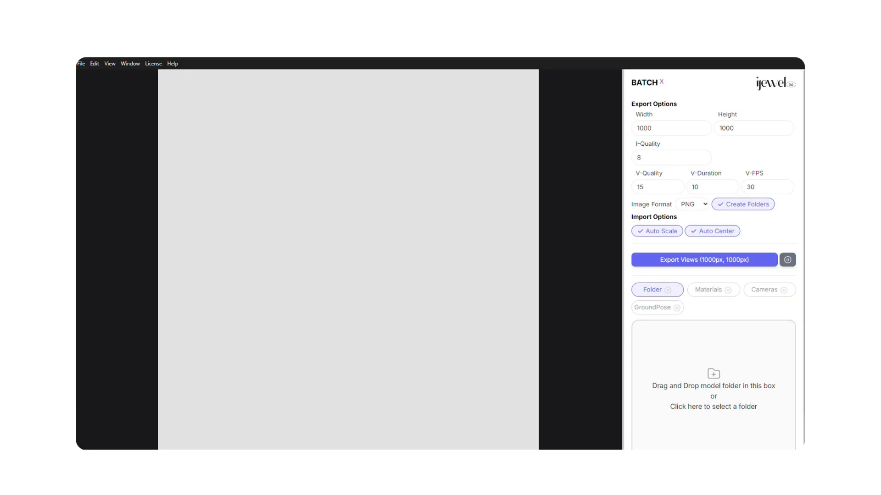
Step: Switch to iJewel Batch X, load the folder containing ring-test.glb and apply the scene-config.vjson setup to the viewer
drag(328, 349, 658, 368)
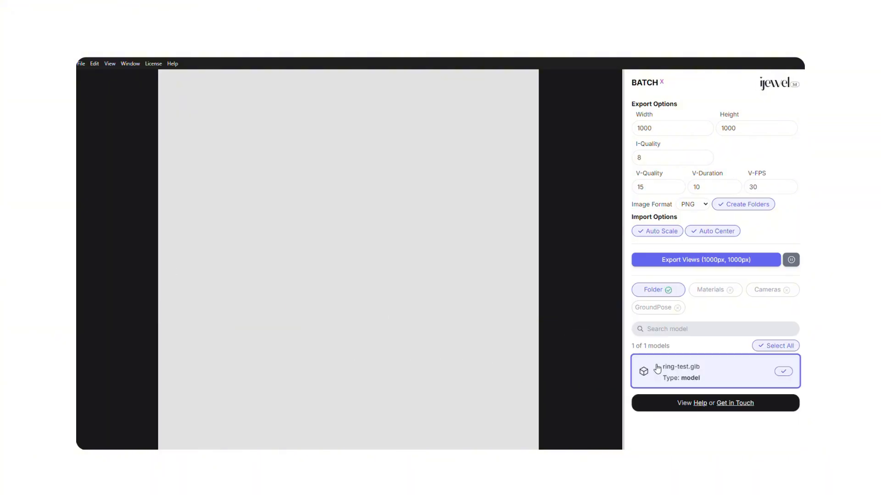
drag(454, 309, 374, 298)
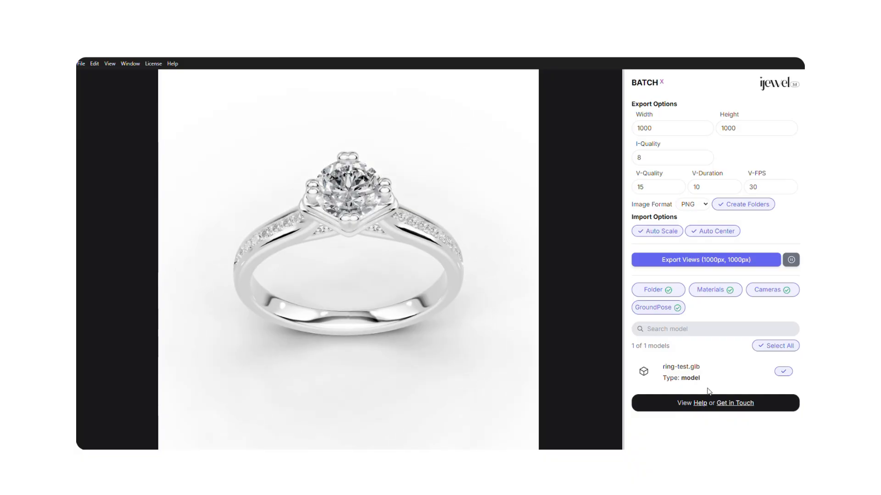
Step: Preview the Ruby and White materials on Gem 01, and apply Yellow Gold to Metal 02
click(711, 294)
scroll(722, 326, down, 8)
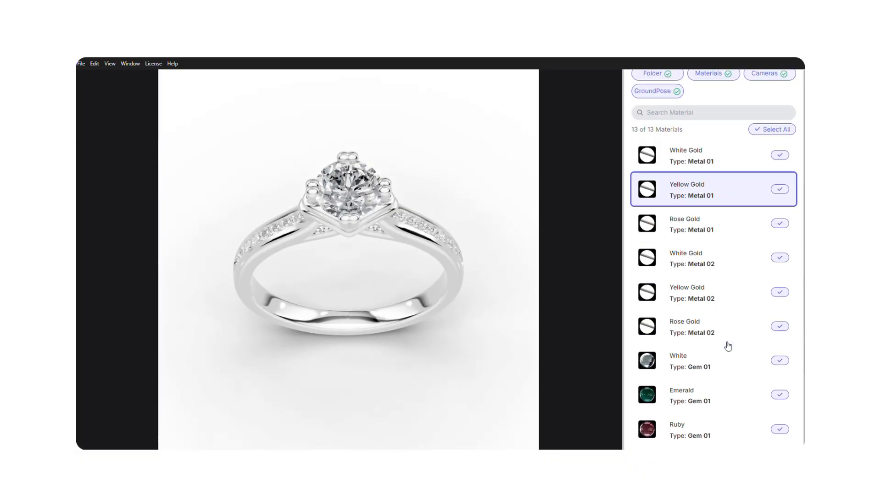
click(723, 317)
click(721, 285)
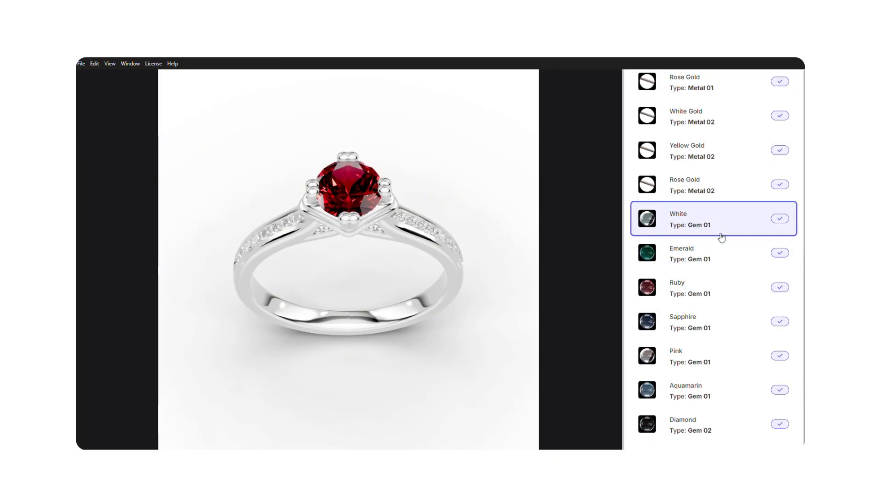
click(719, 228)
click(720, 152)
scroll(719, 150, up, 7)
scroll(719, 150, up, 3)
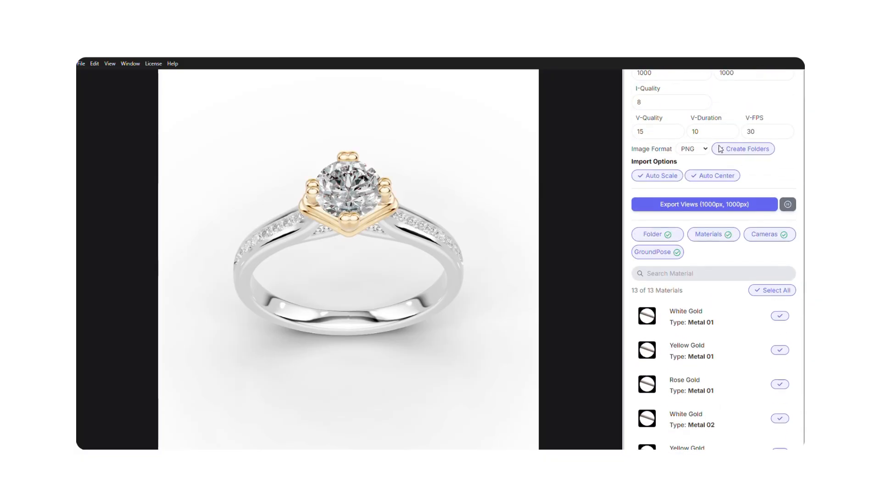
Step: Preview the imported camera views 01 through 04 on the ring
click(766, 234)
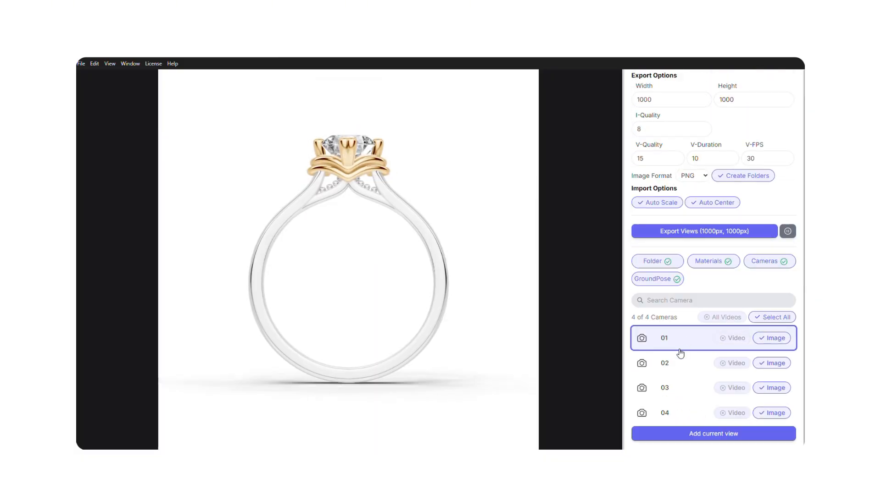
click(678, 363)
click(678, 387)
click(681, 409)
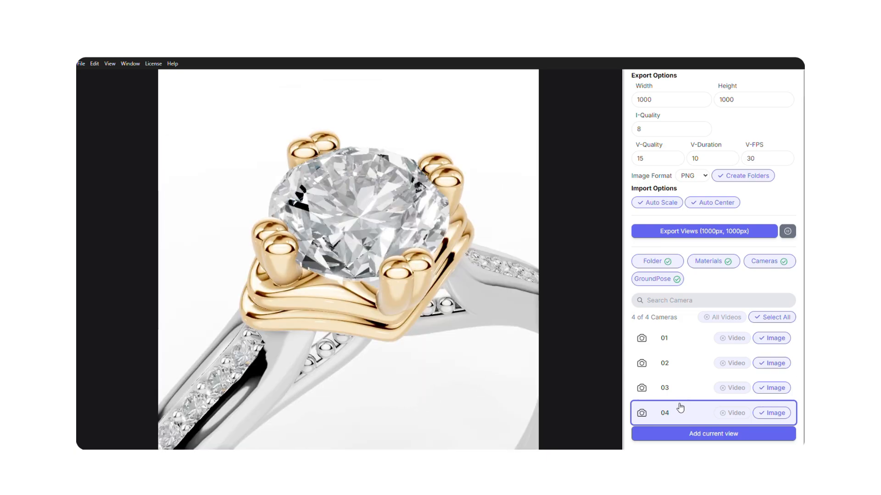
Step: Add a ground pose view with distance 20 and latitude 15, and toggle the video output for that view
click(668, 281)
click(642, 337)
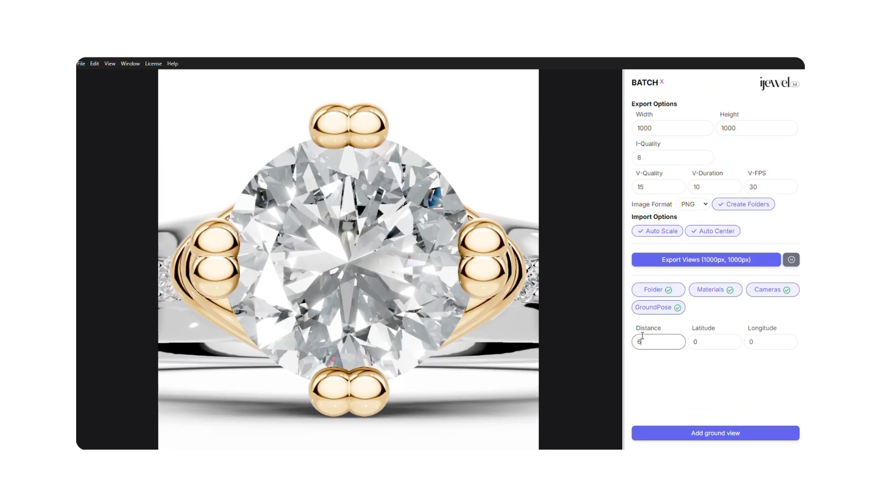
text(20)
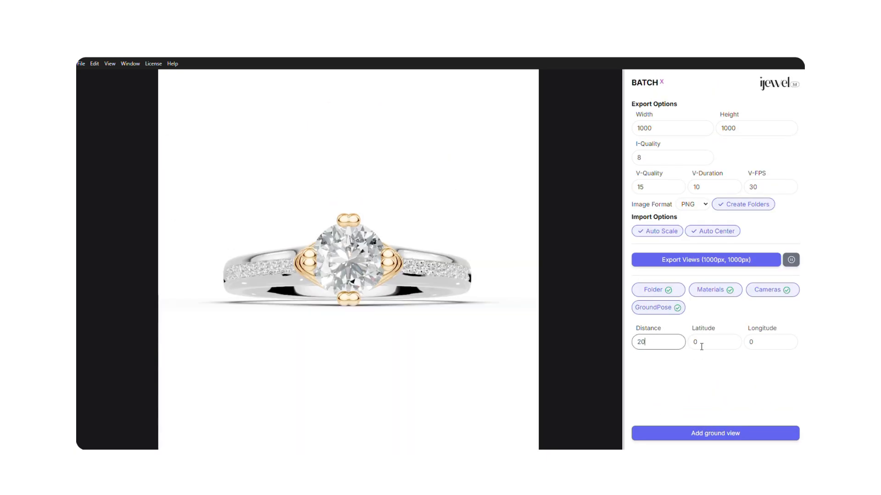
click(698, 344)
text(15)
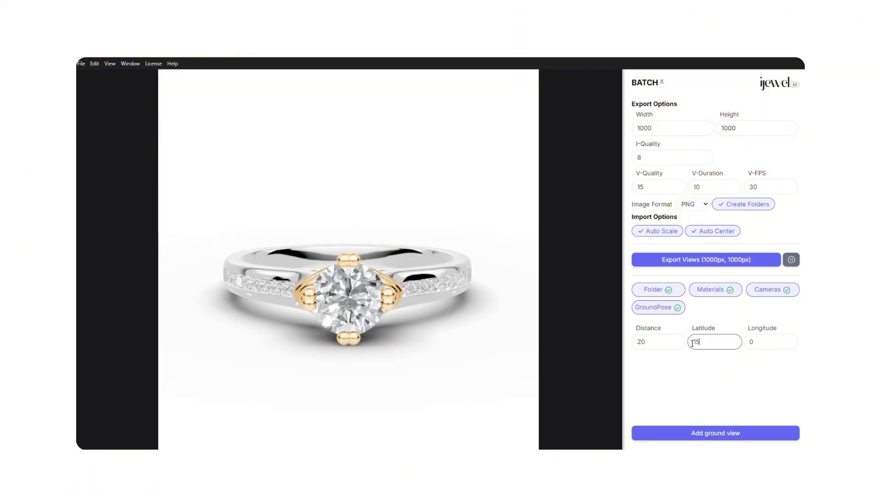
click(707, 431)
scroll(709, 403, down, 3)
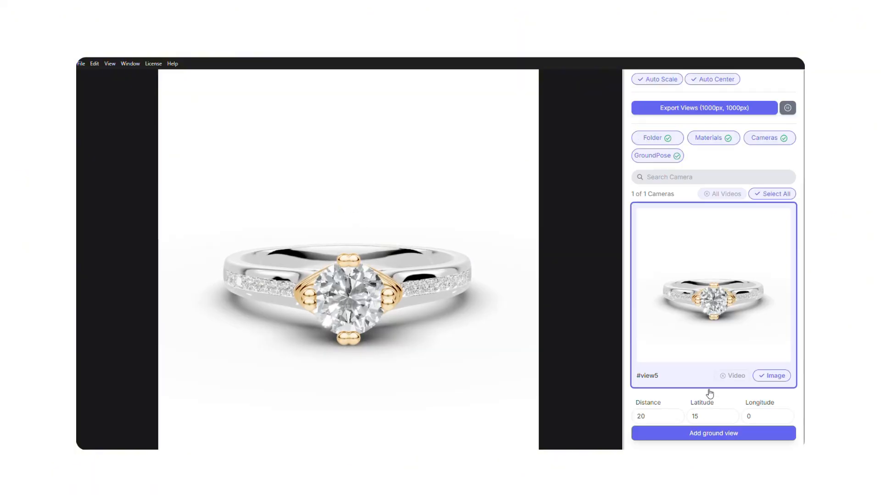
click(722, 378)
Step: Set the export width and height to 2000 and the image quality to 16
scroll(722, 378, up, 3)
double_click(657, 128)
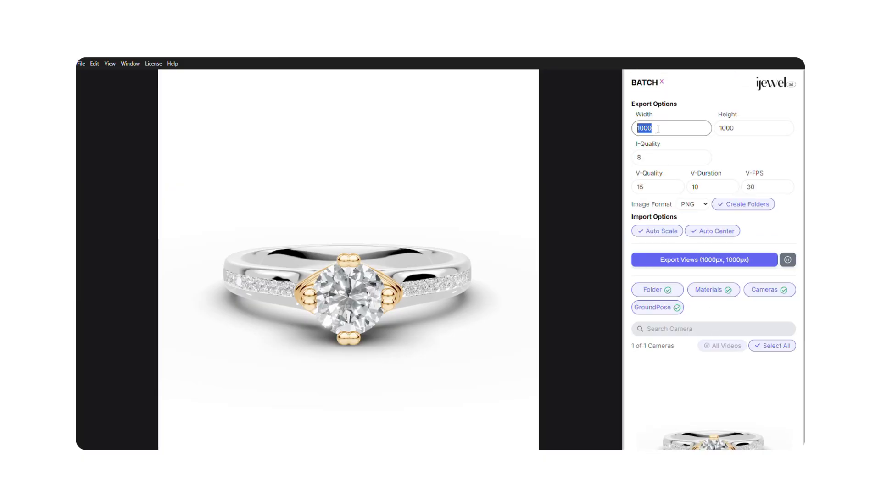
double_click(754, 129)
text(2)
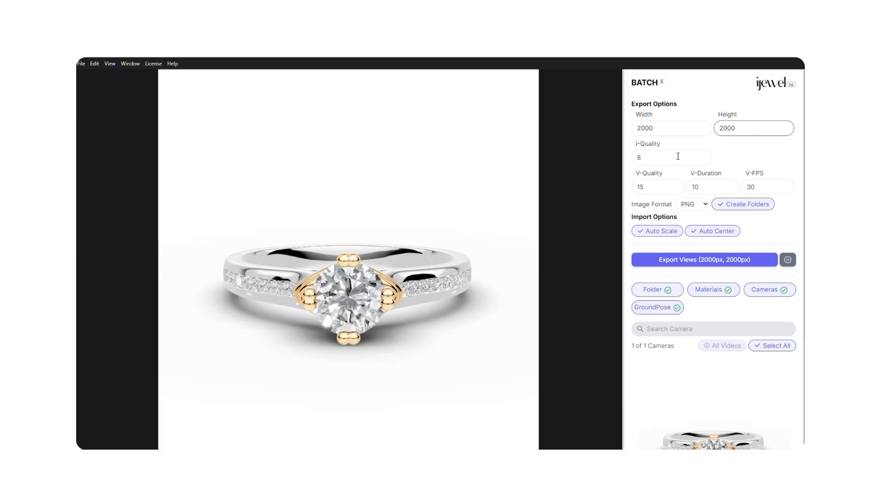
double_click(667, 156)
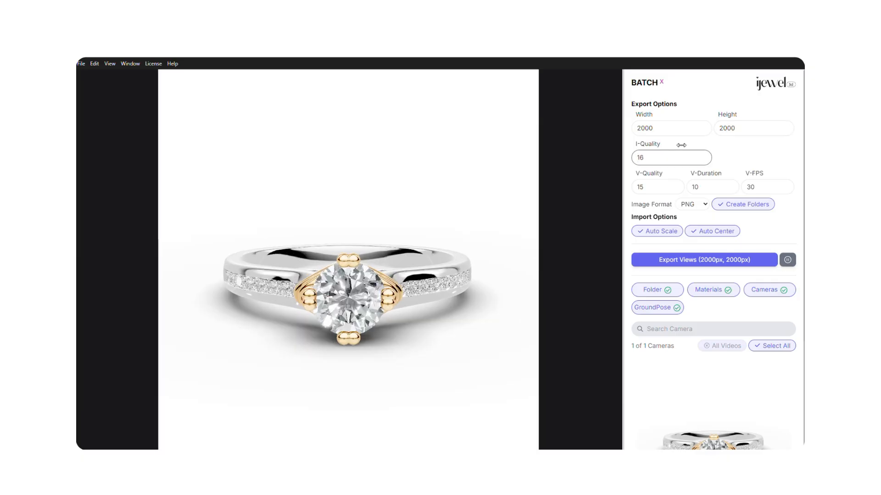
Step: Review the video quality, duration and frame rate in the export options
click(765, 185)
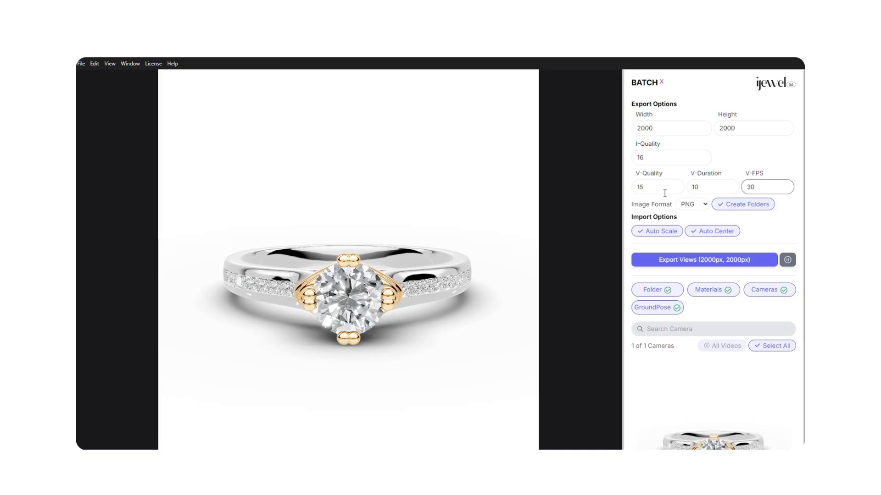
click(665, 191)
click(717, 192)
click(756, 192)
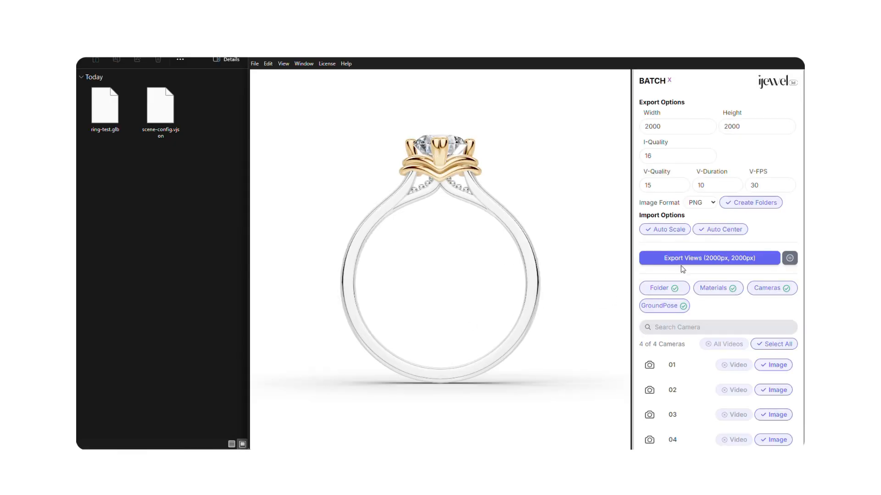
Step: Export the views at 2000 by 2000 px and open the ring-test folder inside the output folder
click(684, 260)
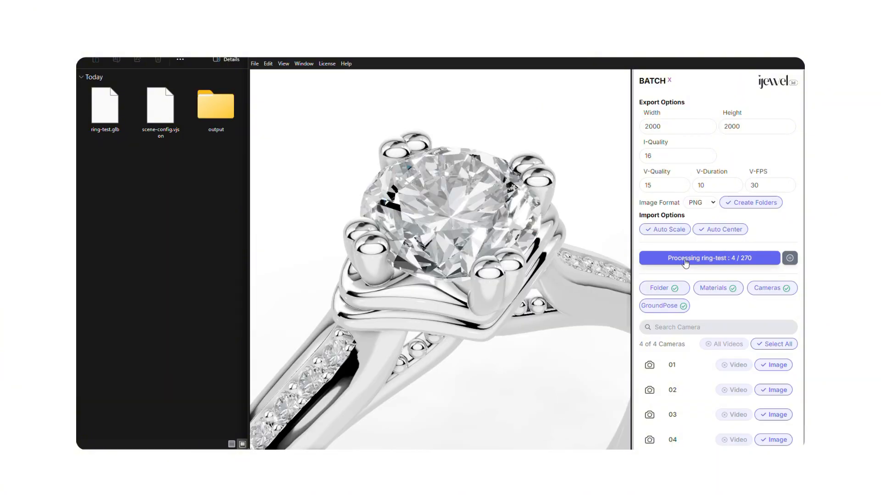
double_click(220, 118)
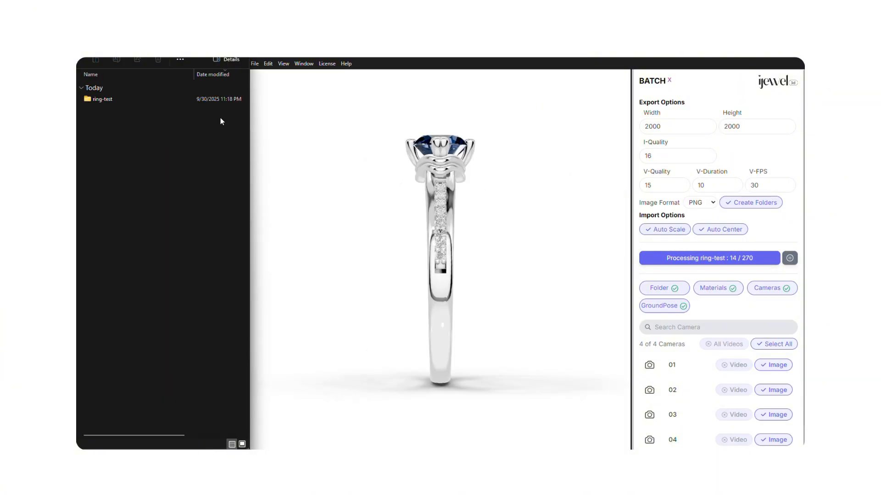
double_click(219, 99)
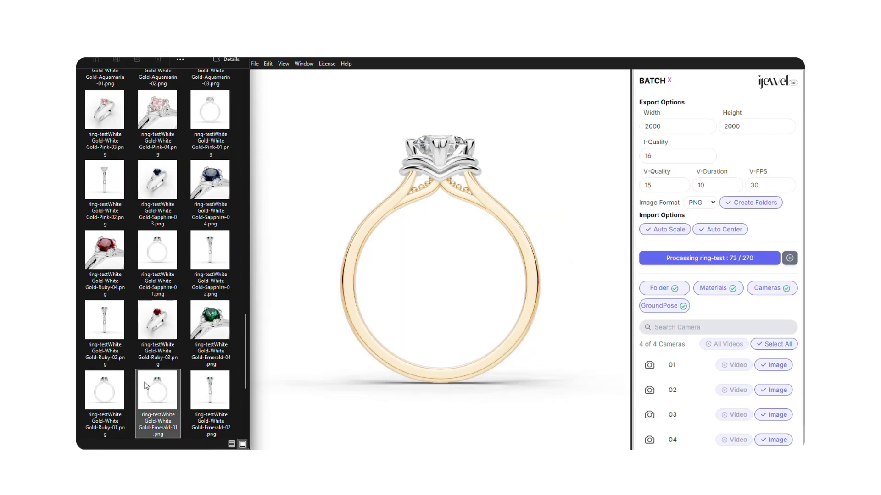
Step: Inspect the white gold emerald render of view 01 at full size, close it and browse the other exported images
double_click(145, 385)
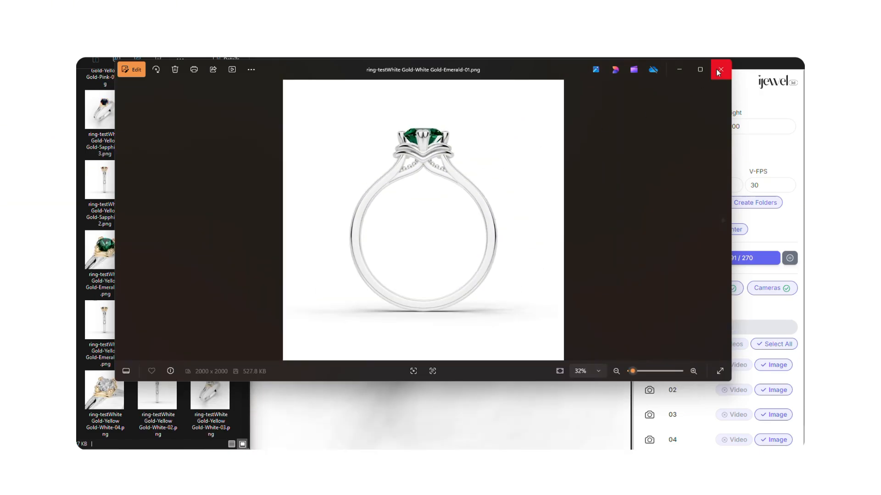
click(720, 69)
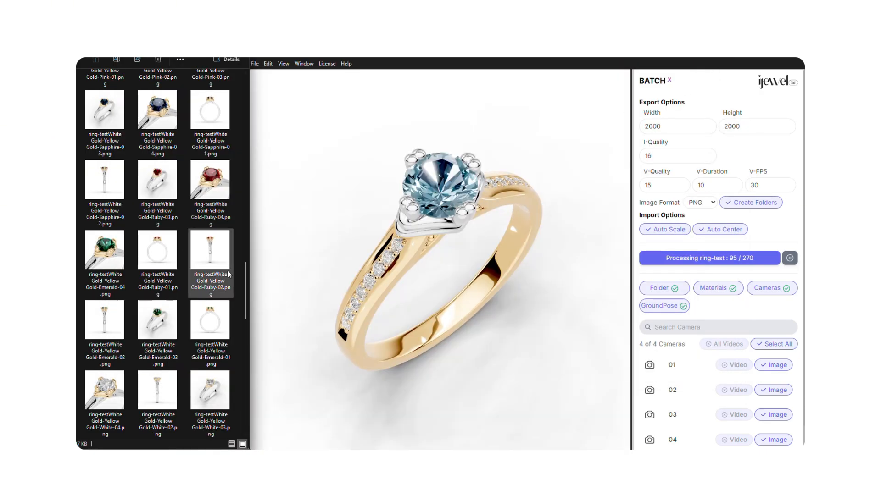
drag(245, 296, 245, 105)
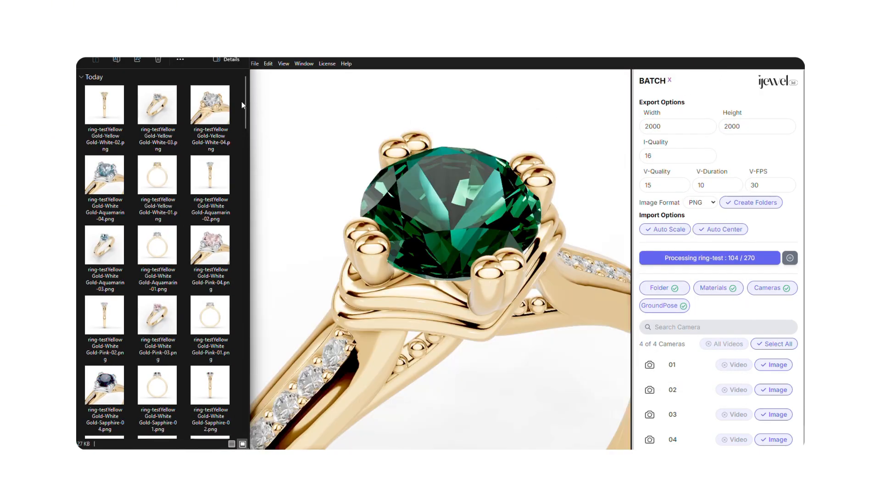